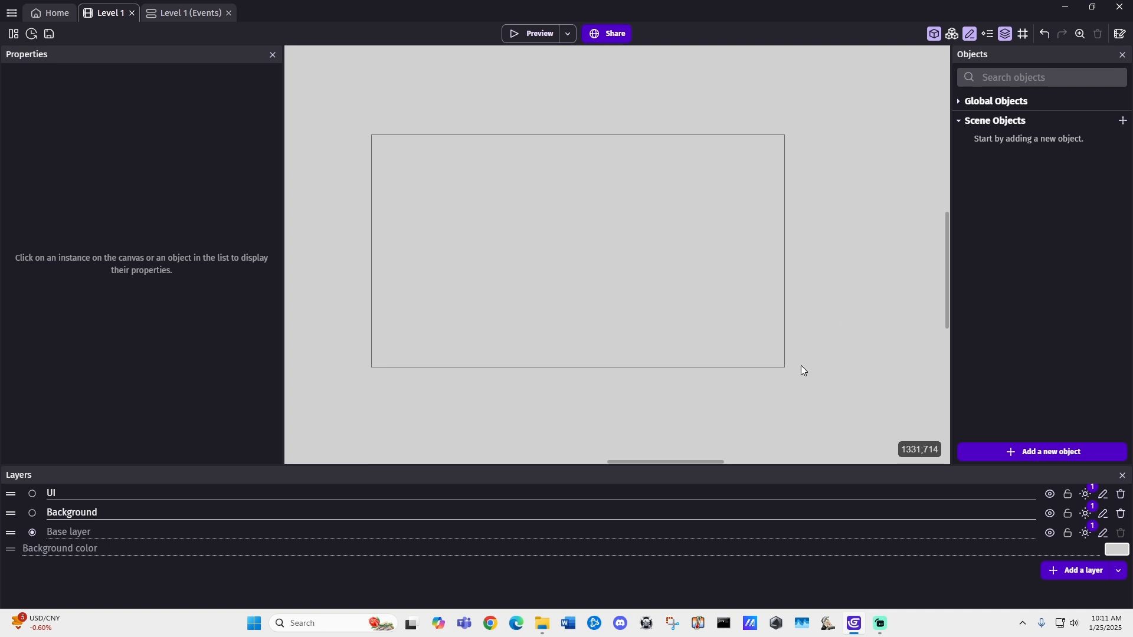
- Create a new Panel Sprite ("9-patch") scene object from scratch and name it Background
{"action": "left_click", "coordinate": [1037, 455]}
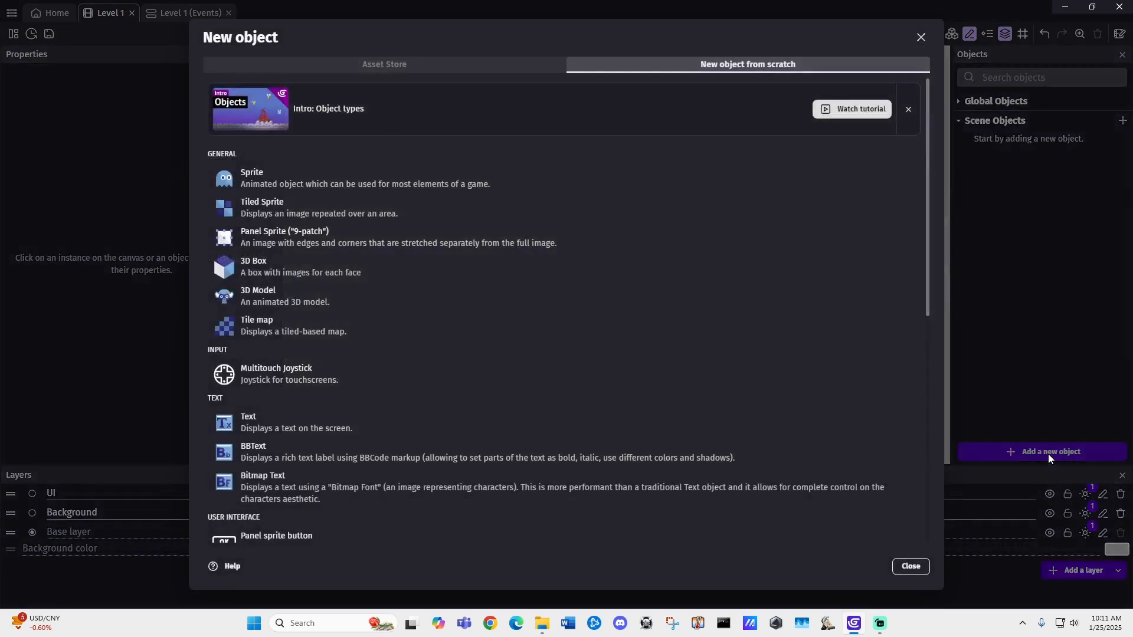
{"action": "left_click", "coordinate": [398, 65]}
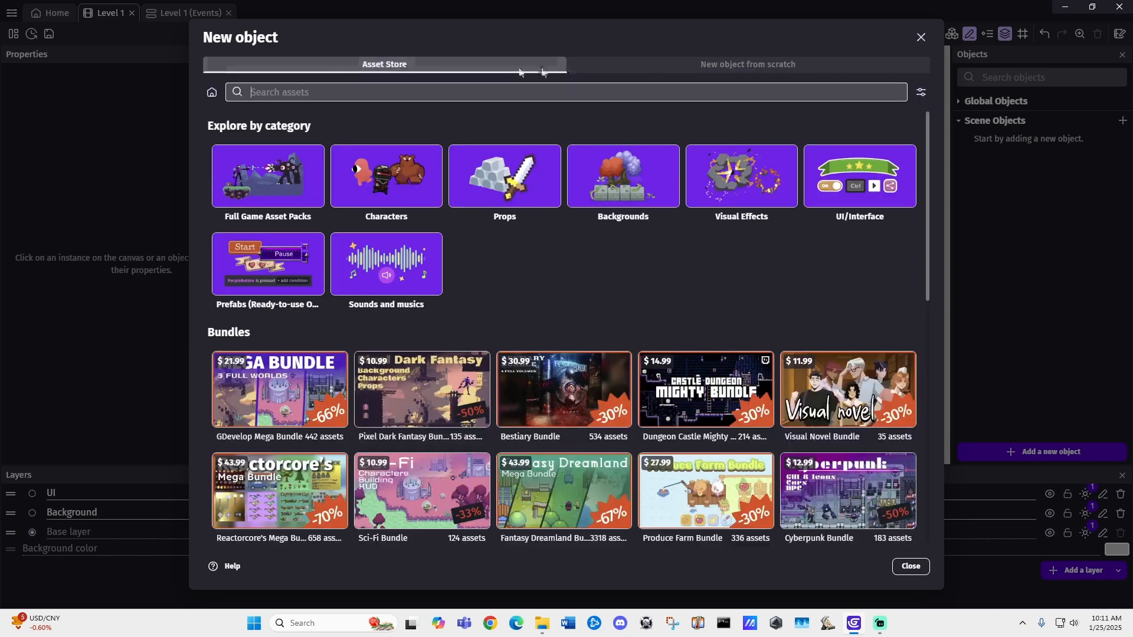
{"action": "left_click", "coordinate": [728, 66]}
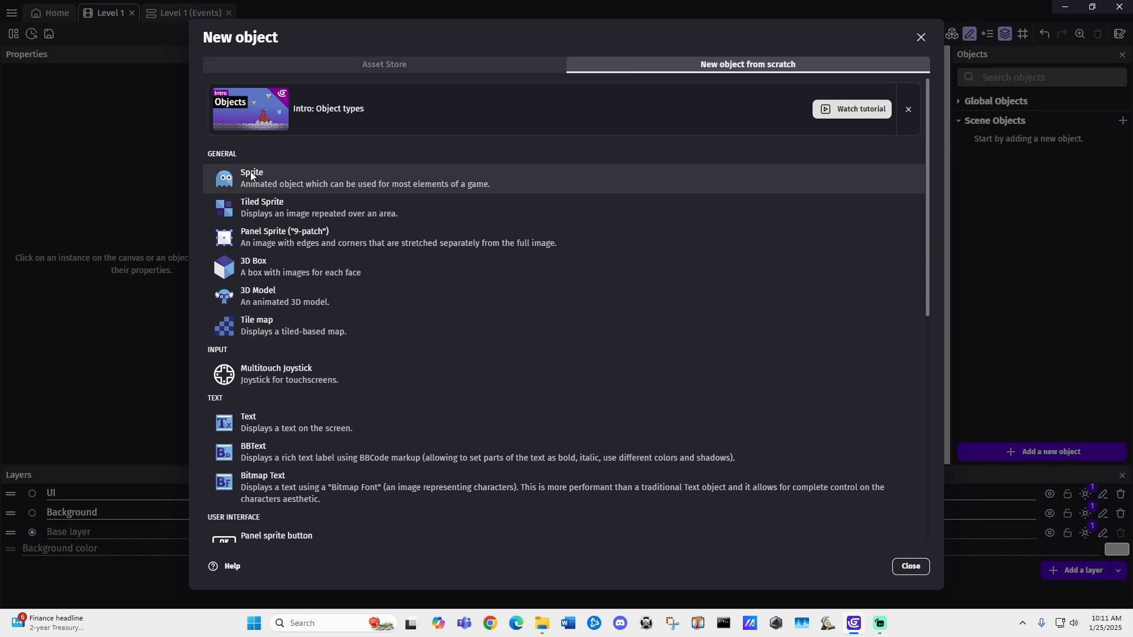
{"action": "left_click", "coordinate": [263, 236]}
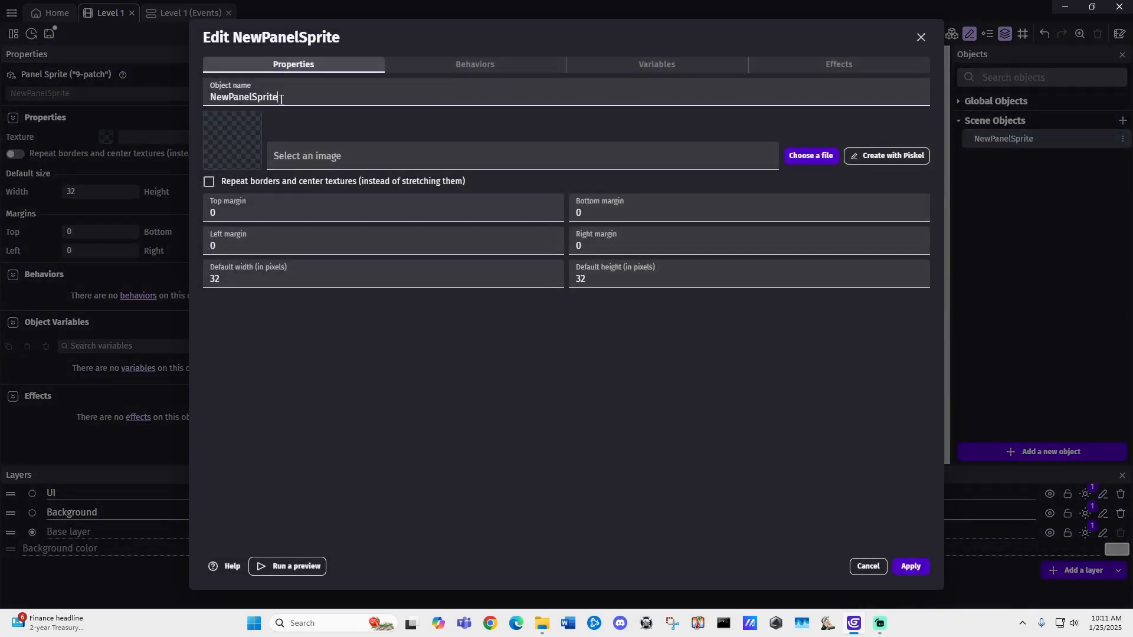
{"action": "type", "text": "Background"}
- Create the Background texture in Piskel by filling the whole canvas with pale teal, then save it and apply the object
{"action": "left_click", "coordinate": [886, 155]}
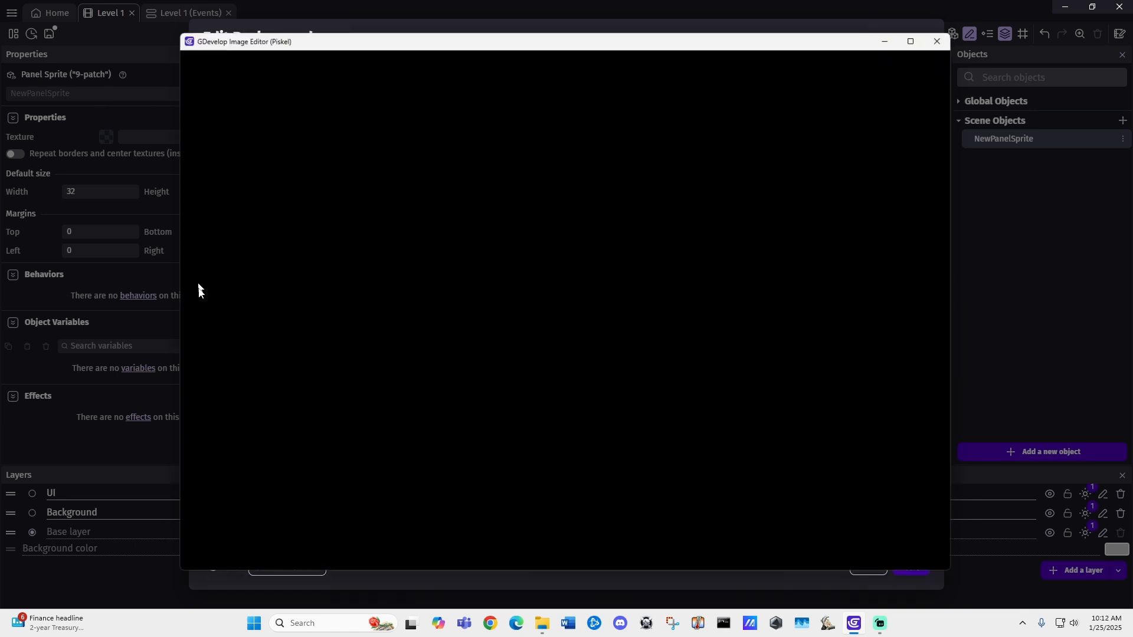
{"action": "left_click", "coordinate": [192, 447]}
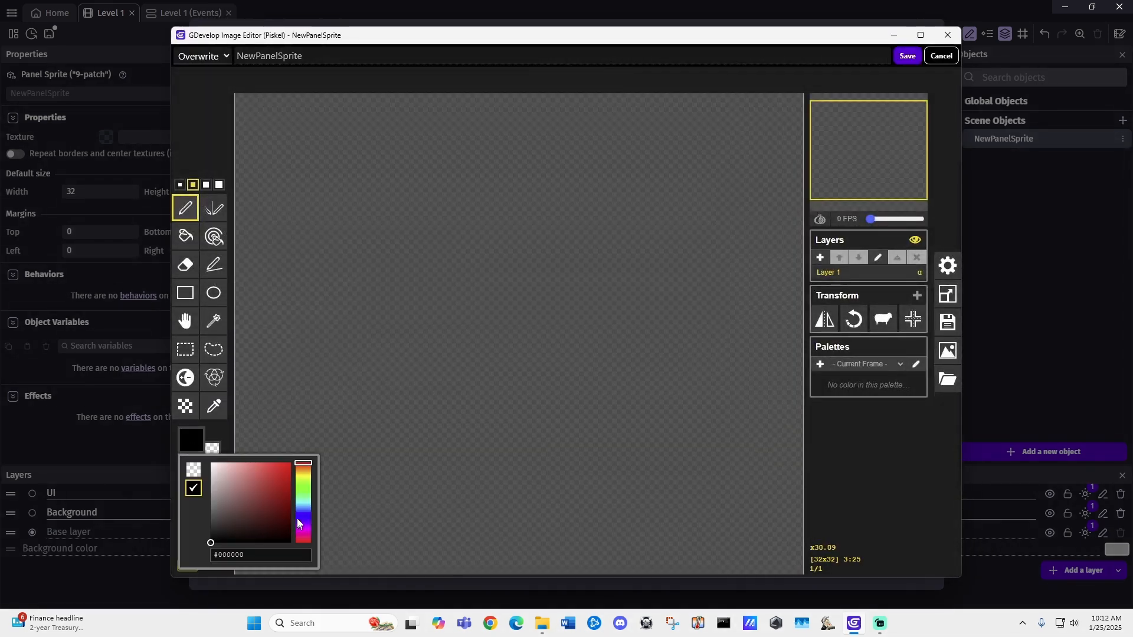
{"action": "left_click", "coordinate": [303, 502]}
{"action": "left_click", "coordinate": [241, 479]}
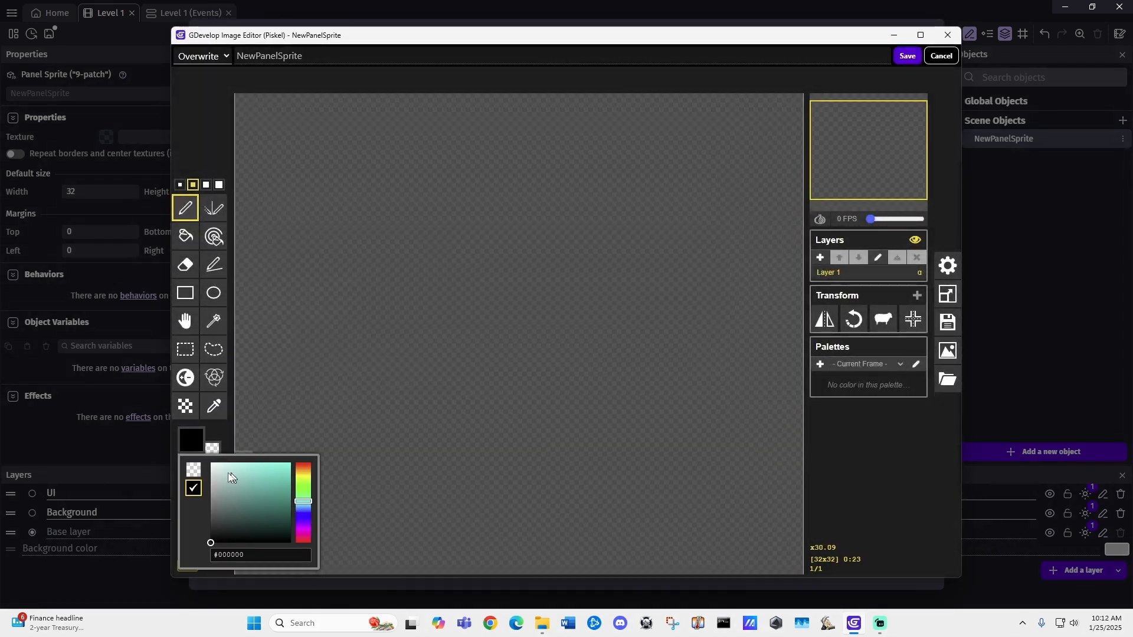
{"action": "left_click", "coordinate": [185, 236]}
{"action": "left_click", "coordinate": [525, 280]}
{"action": "left_click", "coordinate": [900, 57]}
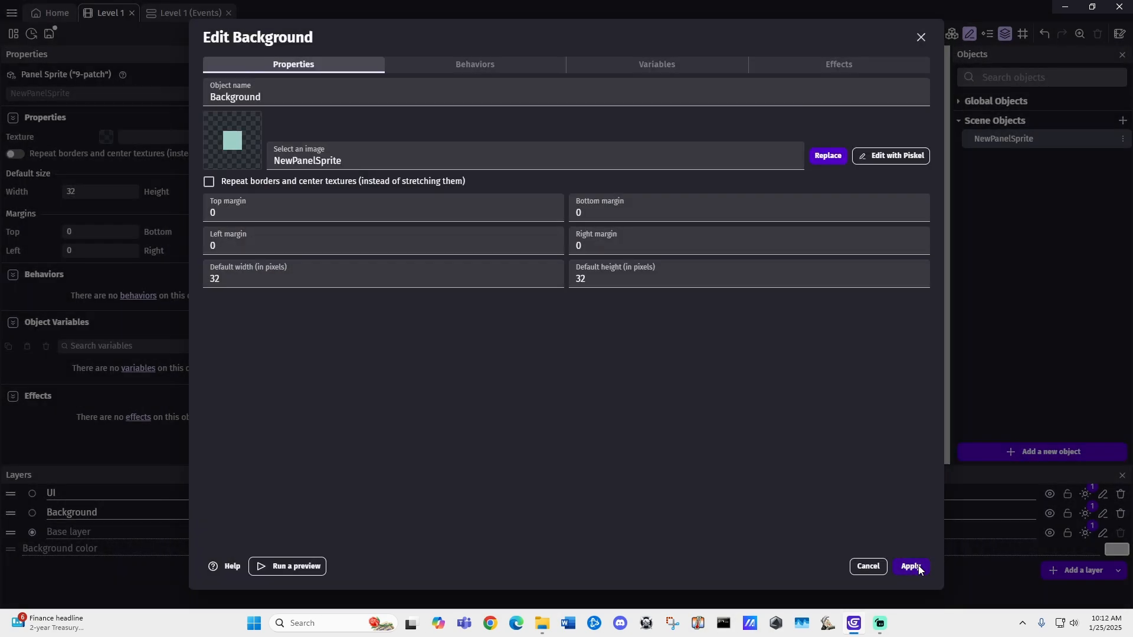
{"action": "left_click", "coordinate": [918, 565]}
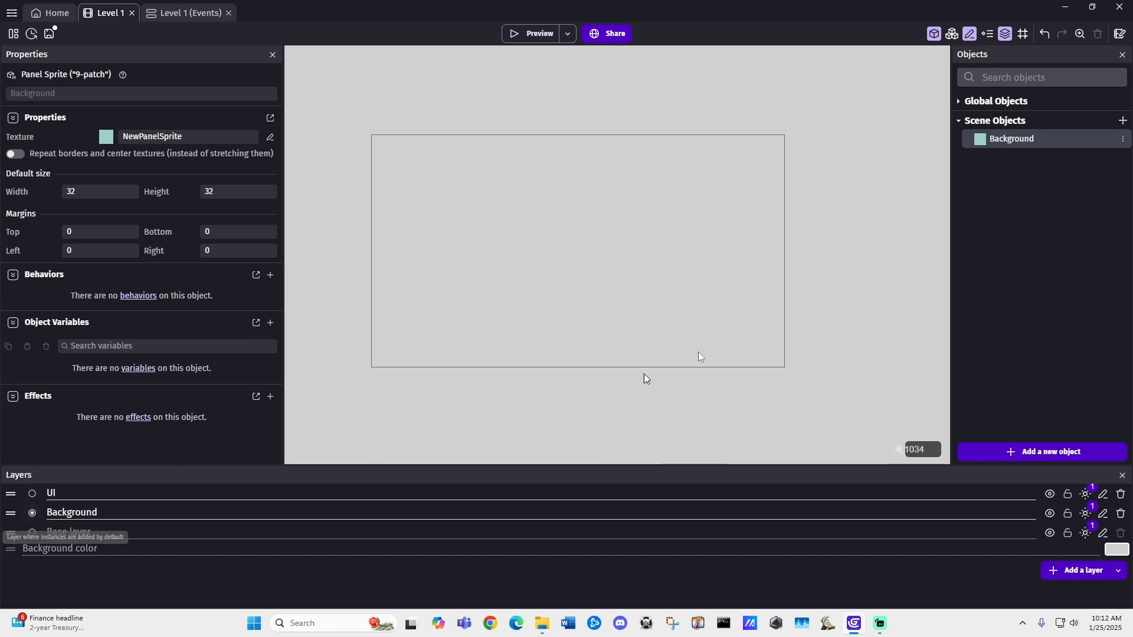
- Place a Background instance on the Background layer and stretch it to cover the whole game frame
{"action": "left_click_drag", "start_coordinate": [1027, 144], "coordinate": [587, 202]}
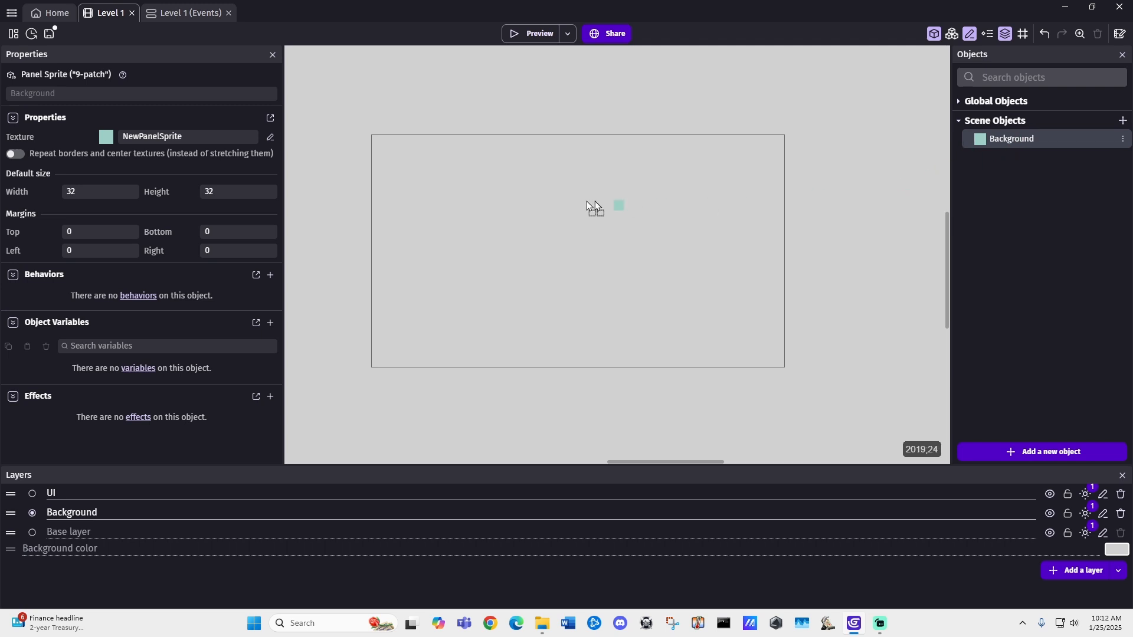
{"action": "left_click_drag", "start_coordinate": [372, 136], "coordinate": [794, 379]}
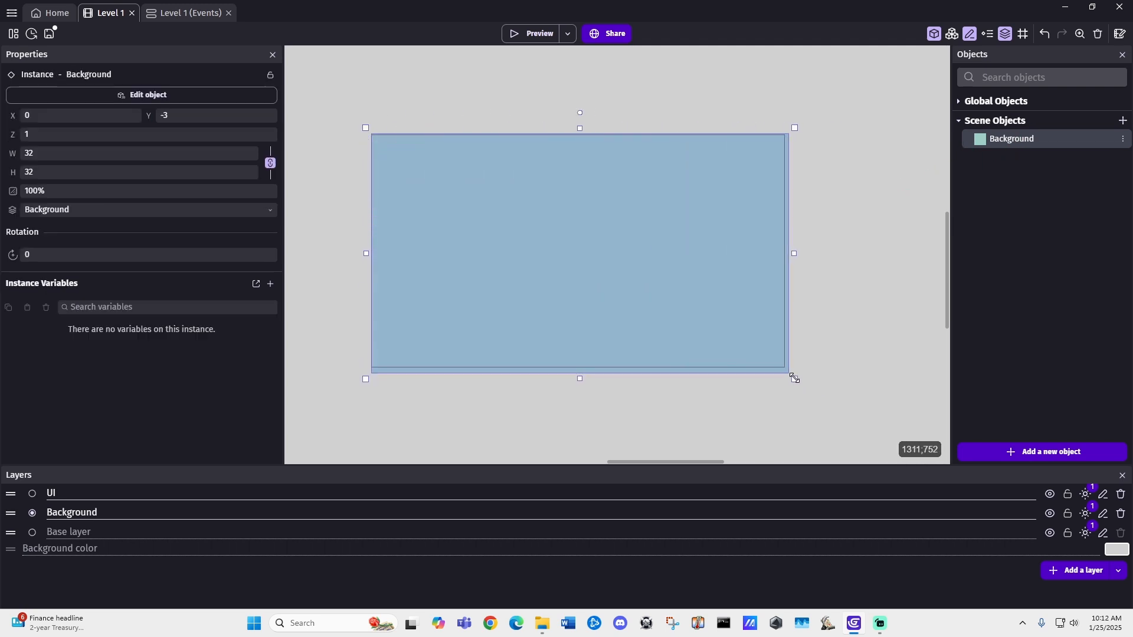
{"action": "left_click", "coordinate": [813, 361]}
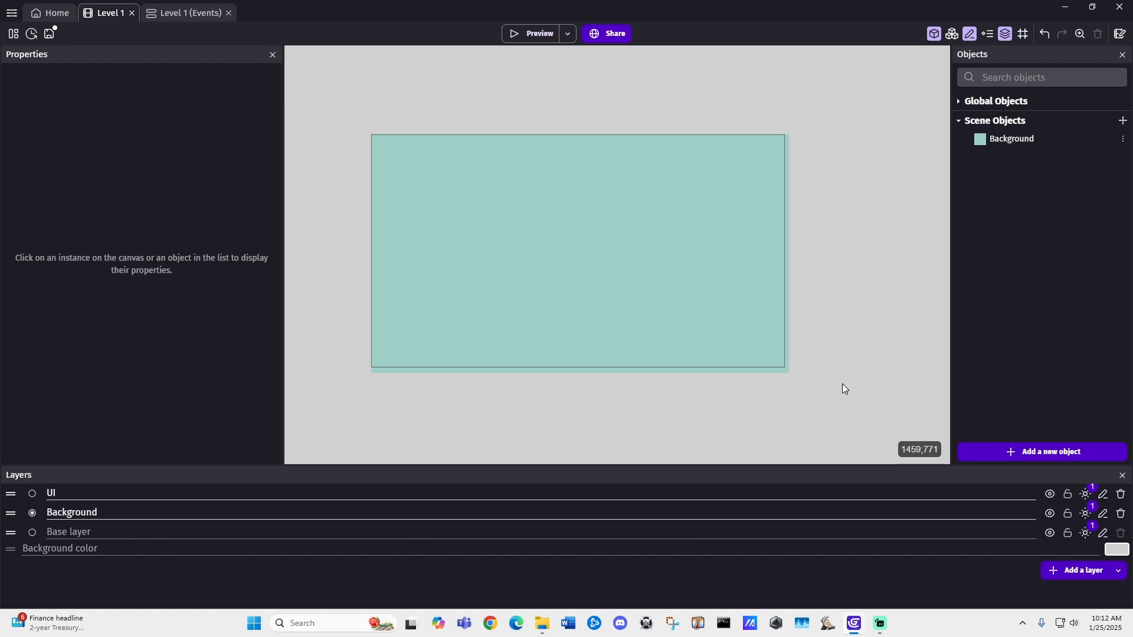
- Create a new Sprite scene object from scratch and name it Main_character
{"action": "left_click", "coordinate": [1047, 452]}
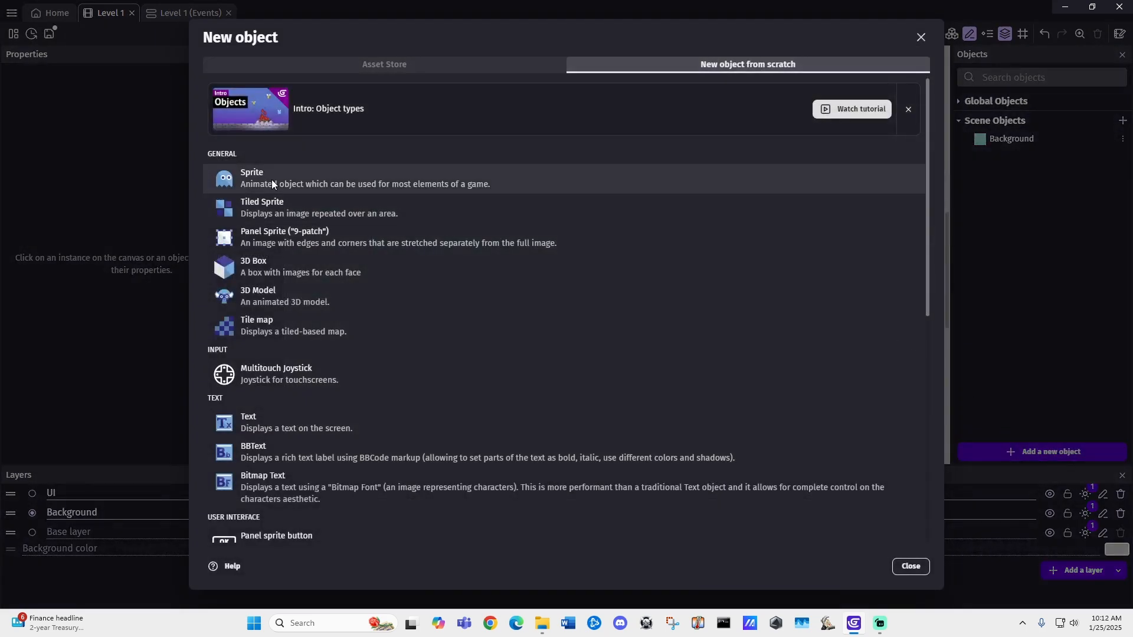
{"action": "left_click", "coordinate": [273, 184]}
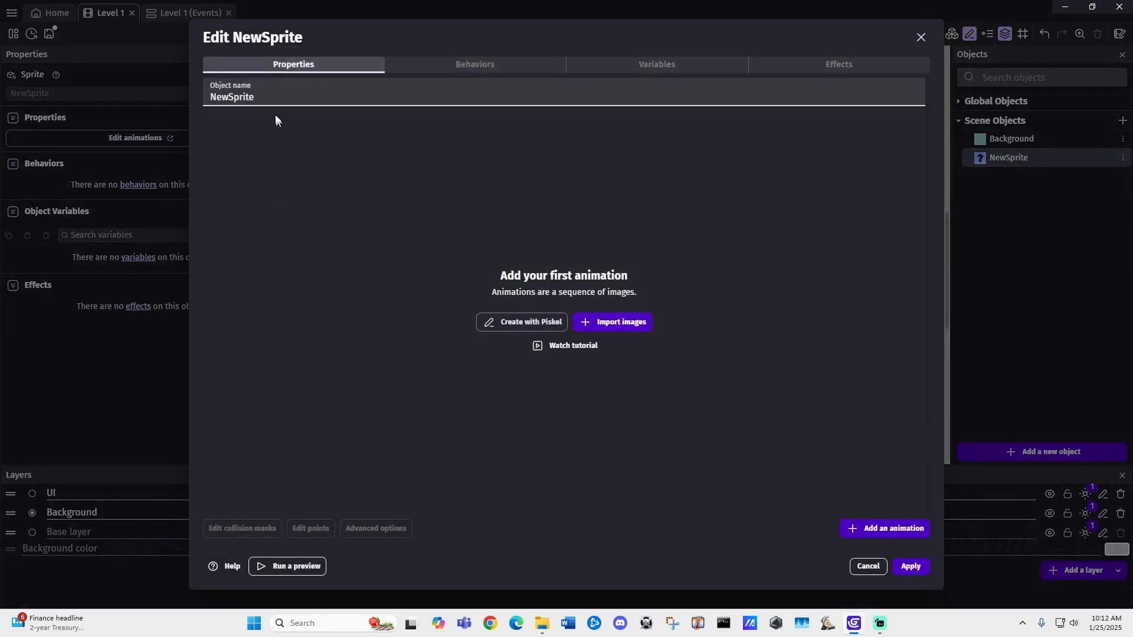
{"action": "type", "text": "Main character"}
- Start a new Piskel image for the character and resize its canvas to 114 x 114 px
{"action": "left_click", "coordinate": [536, 324]}
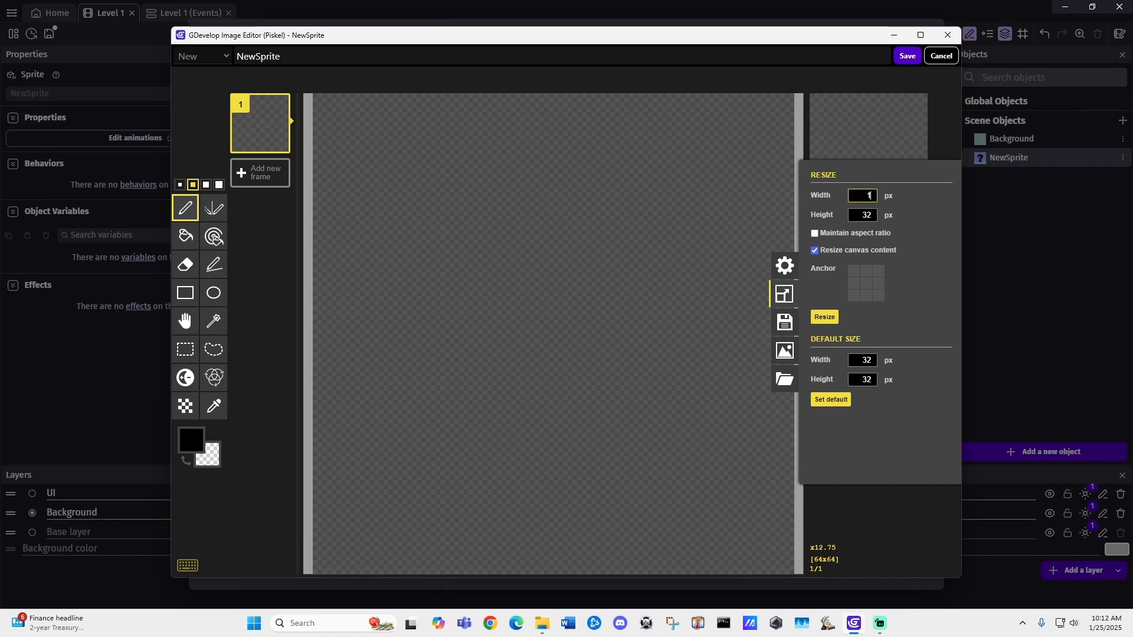
{"action": "double_click", "coordinate": [866, 215]}
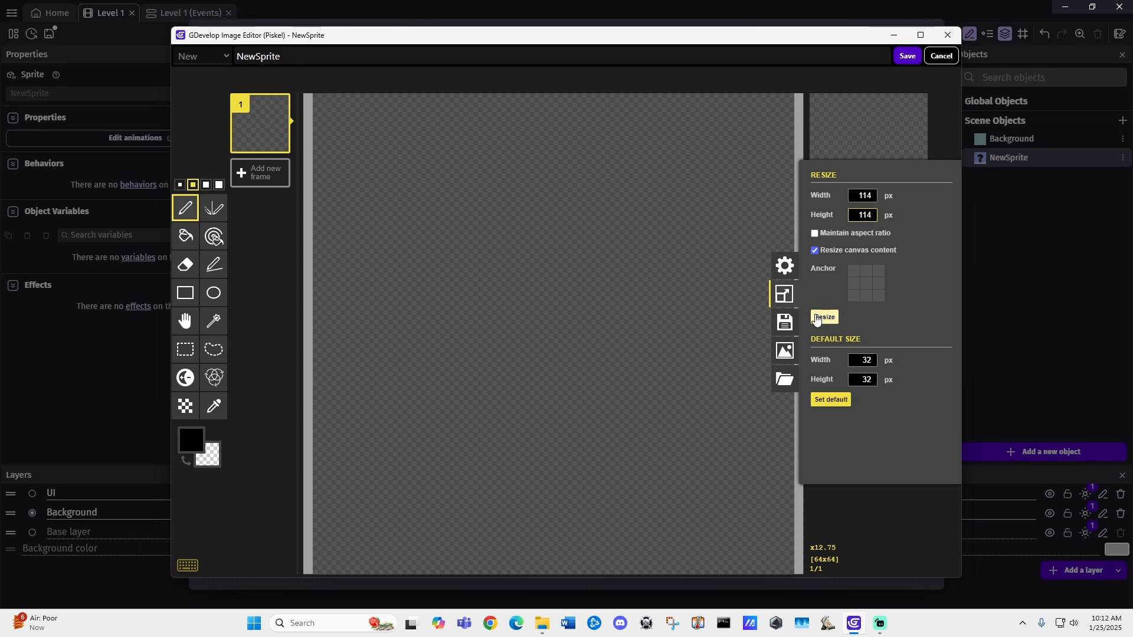
{"action": "left_click", "coordinate": [825, 318]}
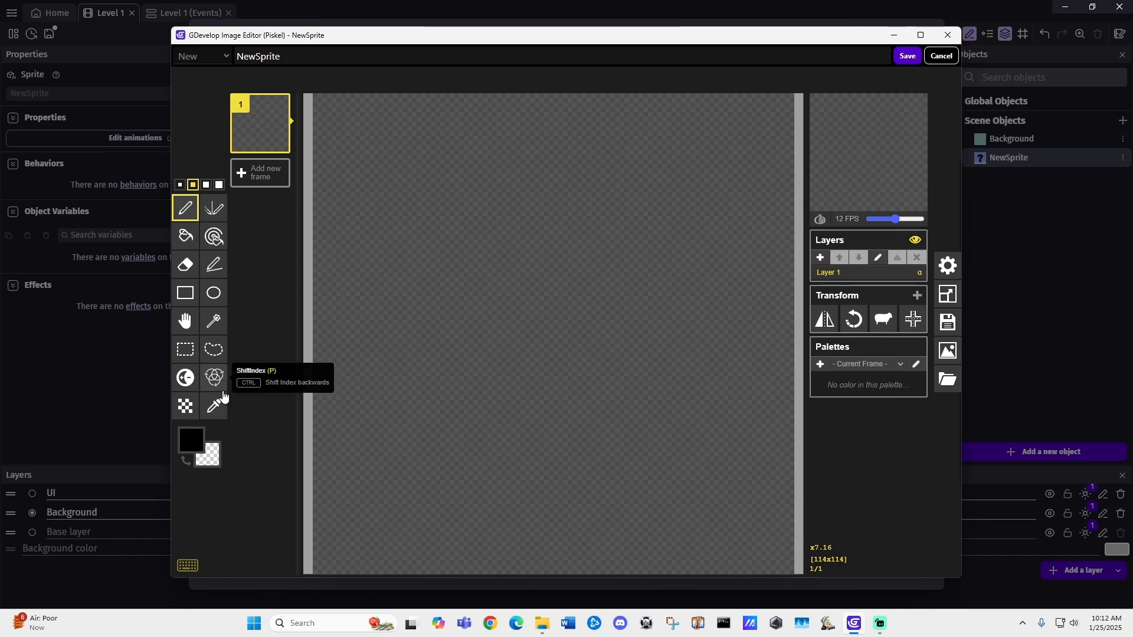
- Draw the character's outline in black 1-pixel rectangles: a tall body and a small foot below each lower corner
{"action": "left_click", "coordinate": [194, 297]}
{"action": "left_click", "coordinate": [180, 185]}
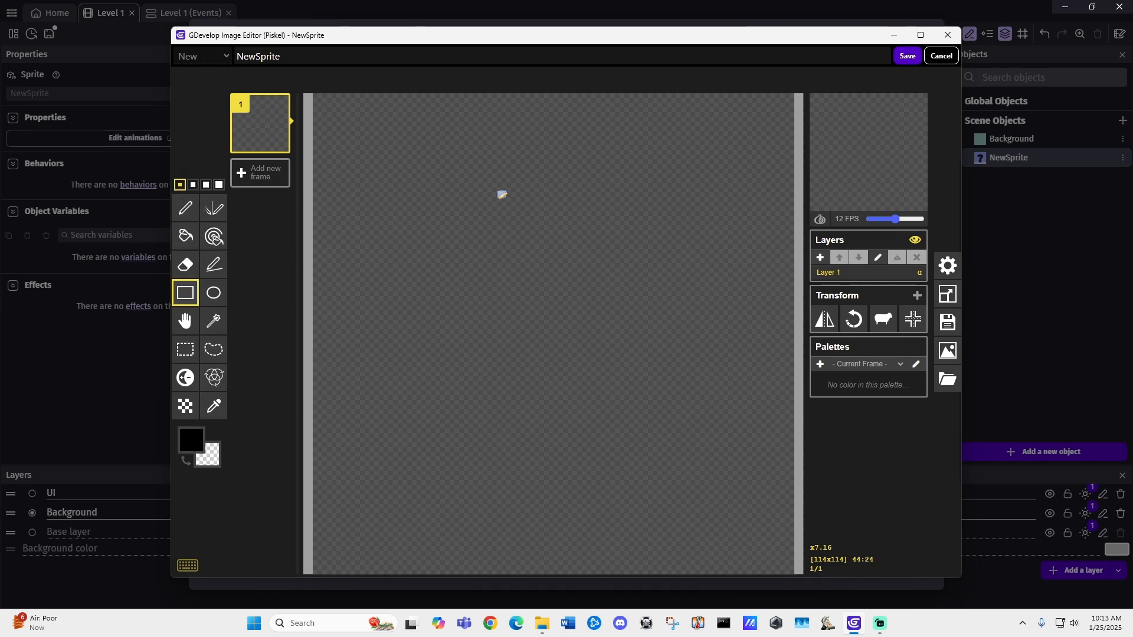
{"action": "mouse_move", "coordinate": [452, 151]}
{"action": "left_mouse_down"}
{"action": "mouse_move", "coordinate": [650, 455]}
{"action": "mouse_move", "coordinate": [675, 463]}
{"action": "left_mouse_up"}
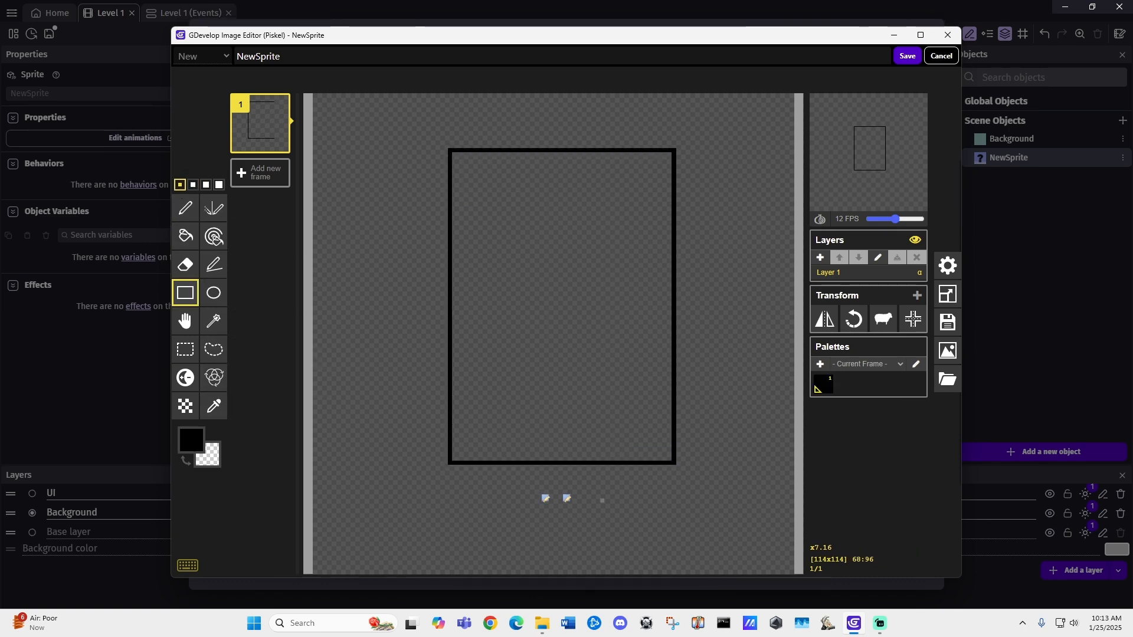
{"action": "left_click_drag", "start_coordinate": [399, 467], "coordinate": [493, 501]}
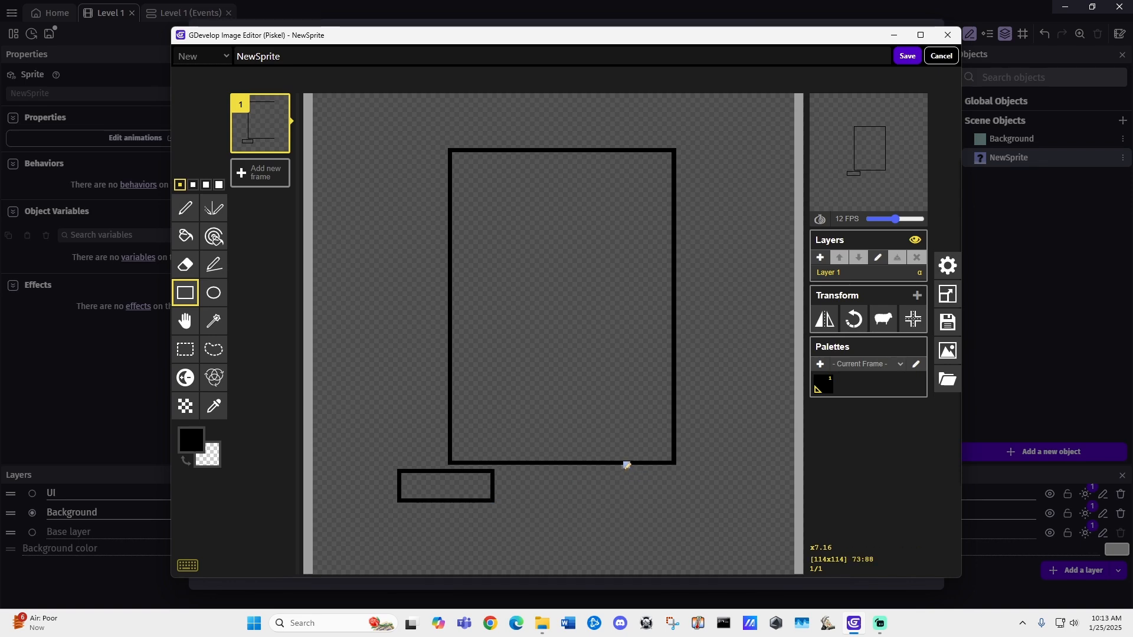
{"action": "left_click_drag", "start_coordinate": [626, 466], "coordinate": [720, 493]}
- Join the left foot to the body with a short black stroke using the 2-pixel pen
{"action": "left_click", "coordinate": [186, 209]}
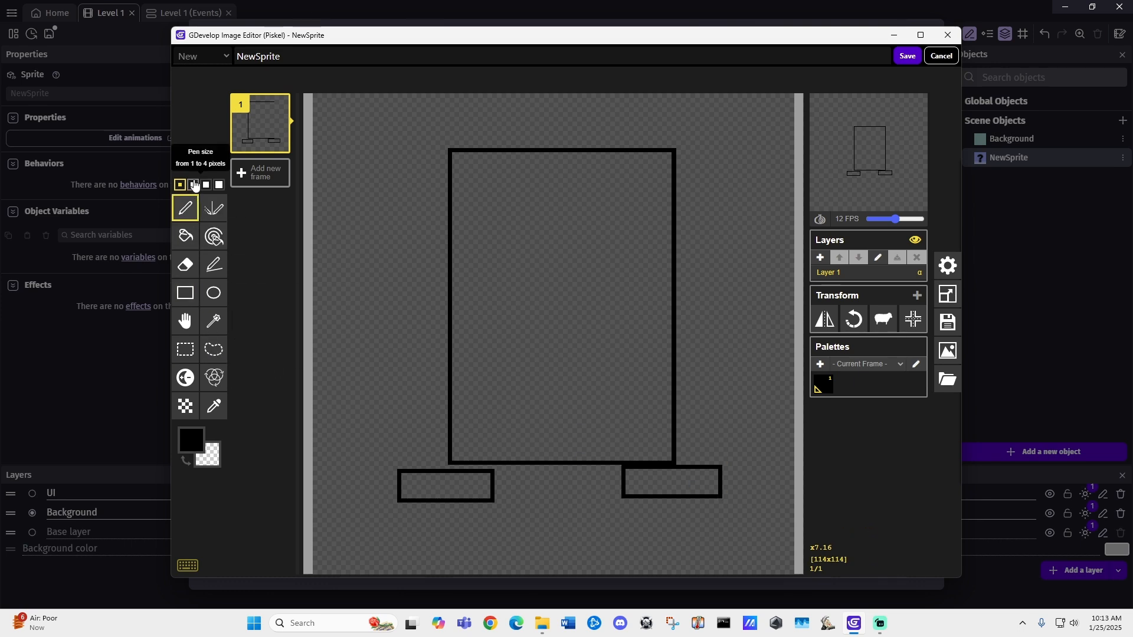
{"action": "left_click", "coordinate": [194, 185]}
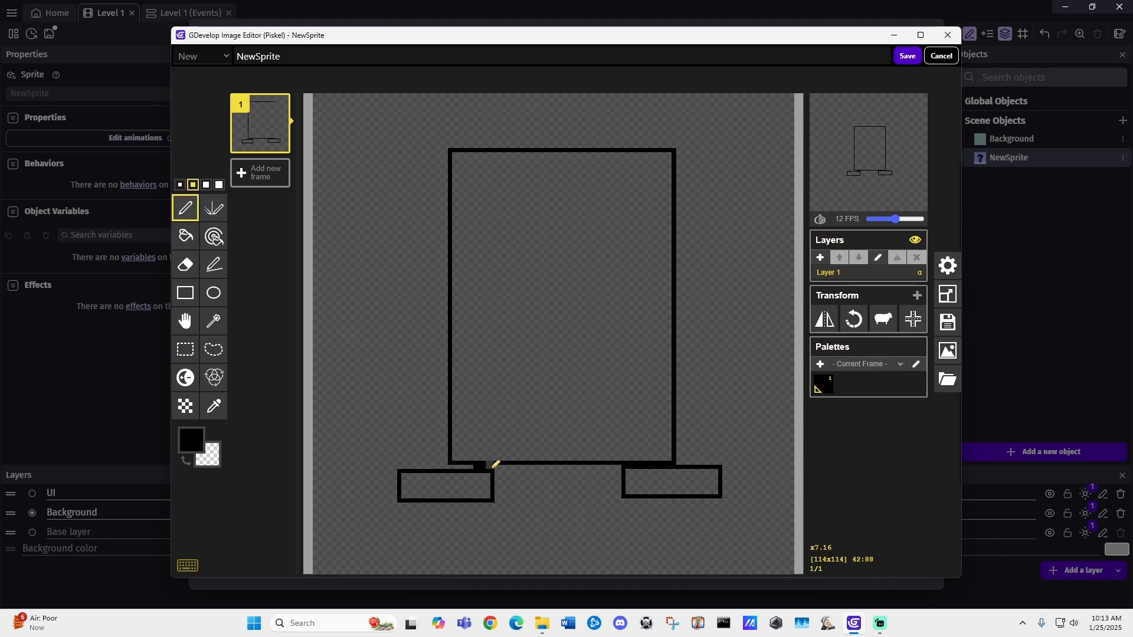
{"action": "left_click", "coordinate": [191, 440]}
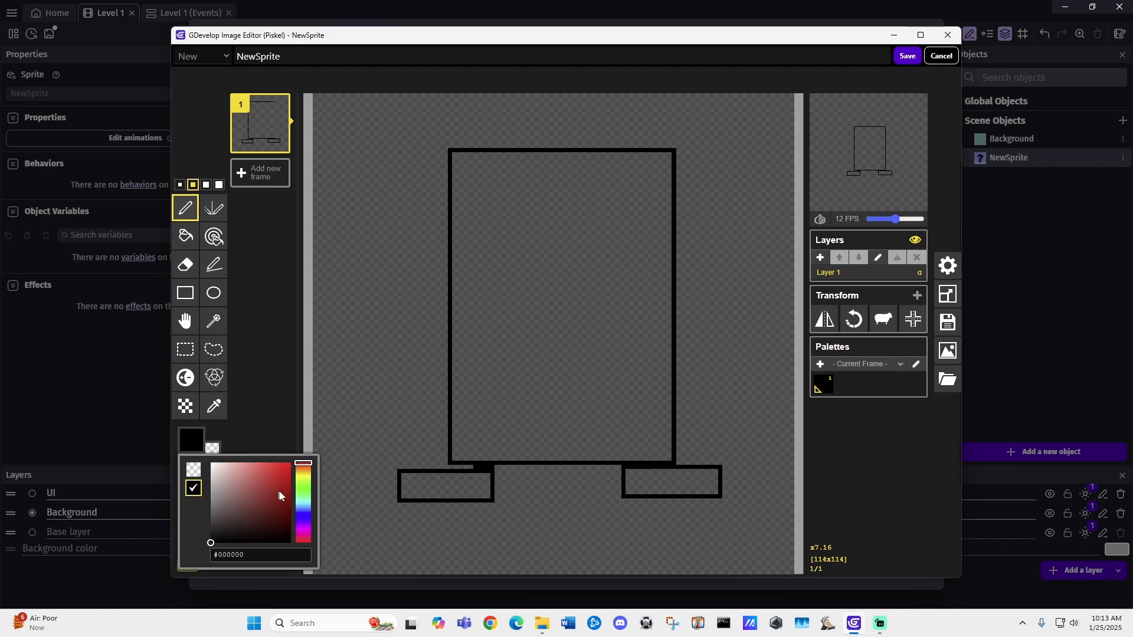
- Draw two black 1-pixel rectangular eyes in the upper body, a small one on the left and a larger one on the right
{"action": "left_click", "coordinate": [186, 294]}
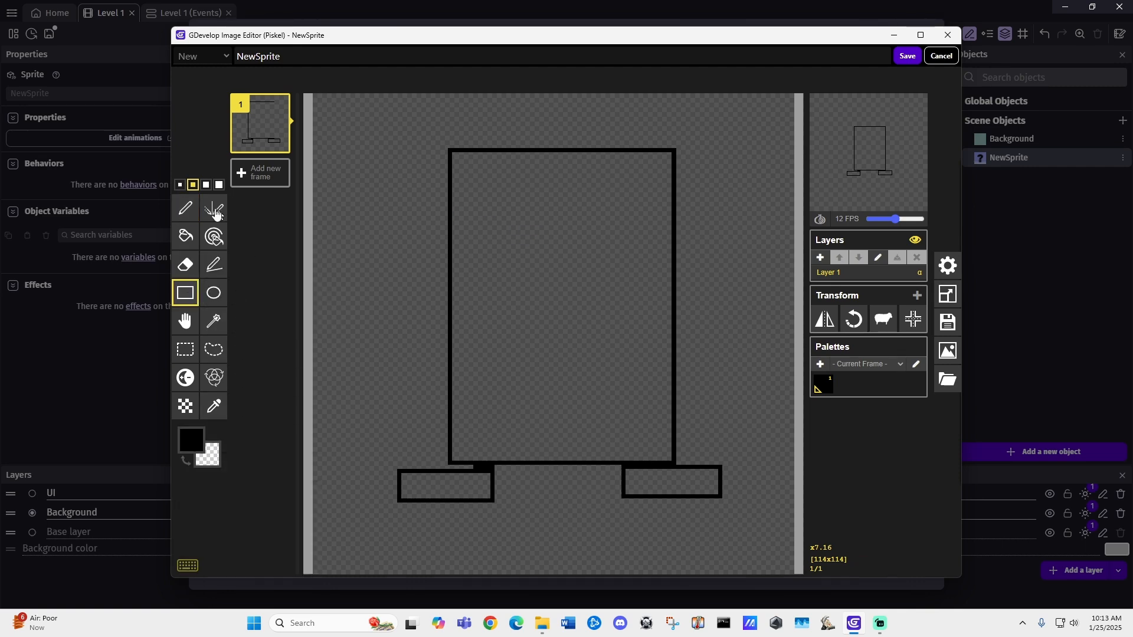
{"action": "left_click", "coordinate": [180, 185]}
{"action": "left_click_drag", "start_coordinate": [475, 222], "coordinate": [501, 256]}
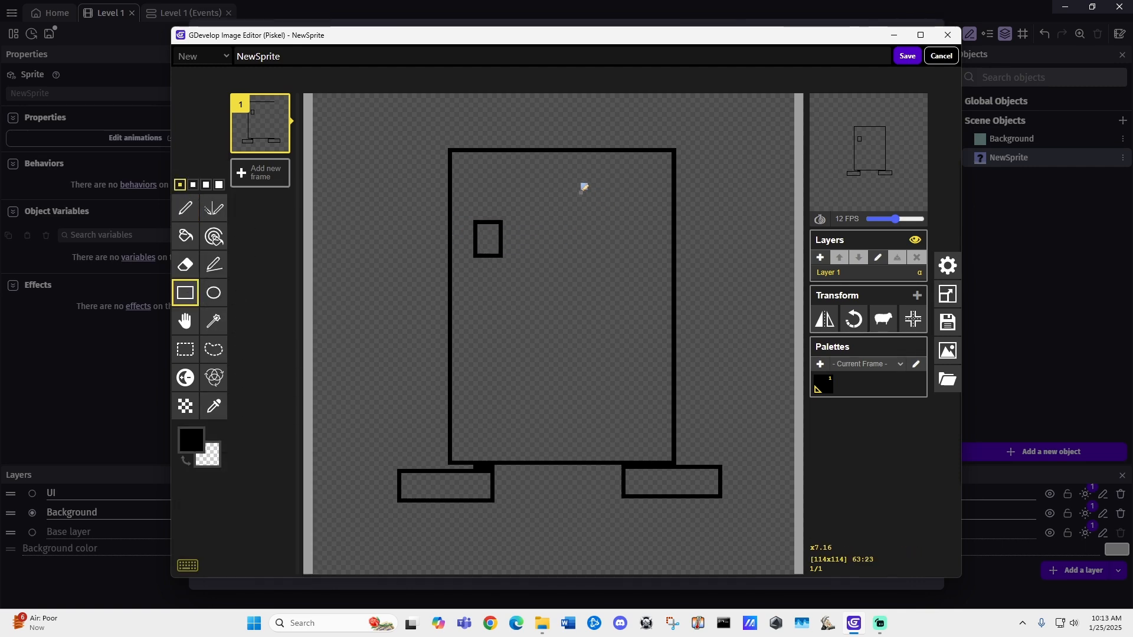
{"action": "left_click_drag", "start_coordinate": [581, 193], "coordinate": [636, 260]}
- Draw two thin black arms with the pen, slanting down and outward from both sides of the body
{"action": "left_click", "coordinate": [185, 209]}
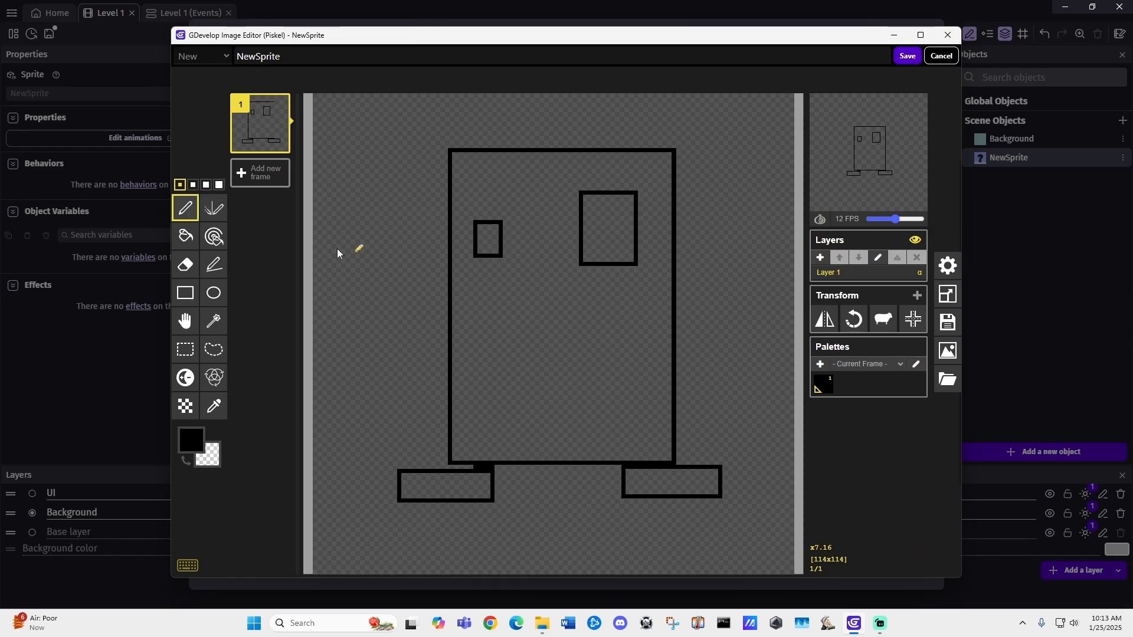
{"action": "left_click_drag", "start_coordinate": [446, 277], "coordinate": [372, 346]}
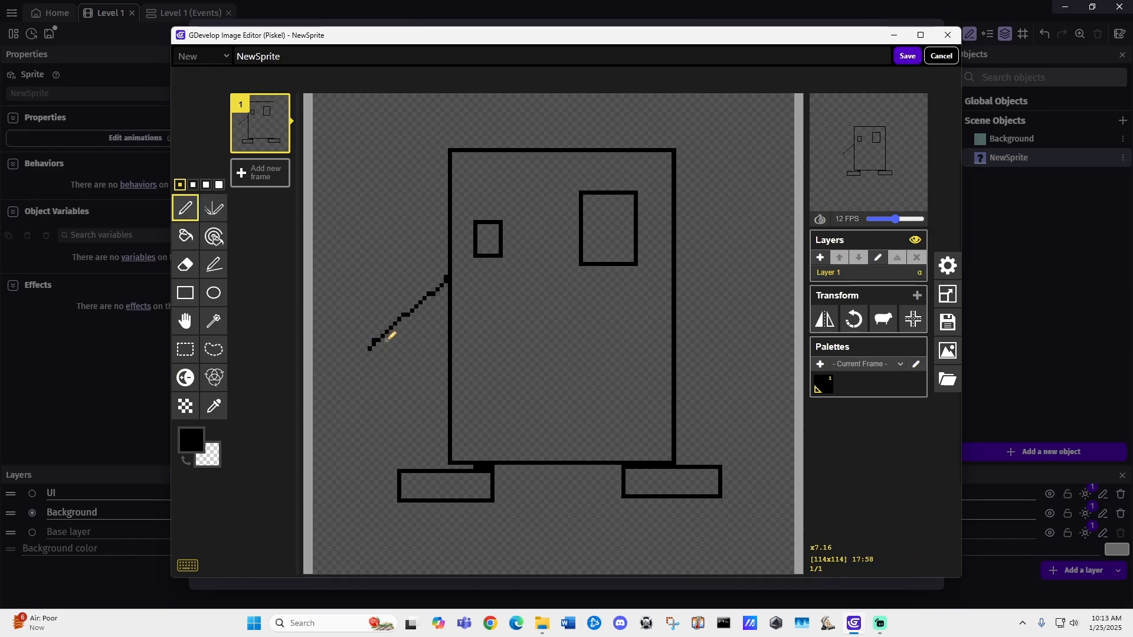
{"action": "left_click_drag", "start_coordinate": [677, 276], "coordinate": [761, 368]}
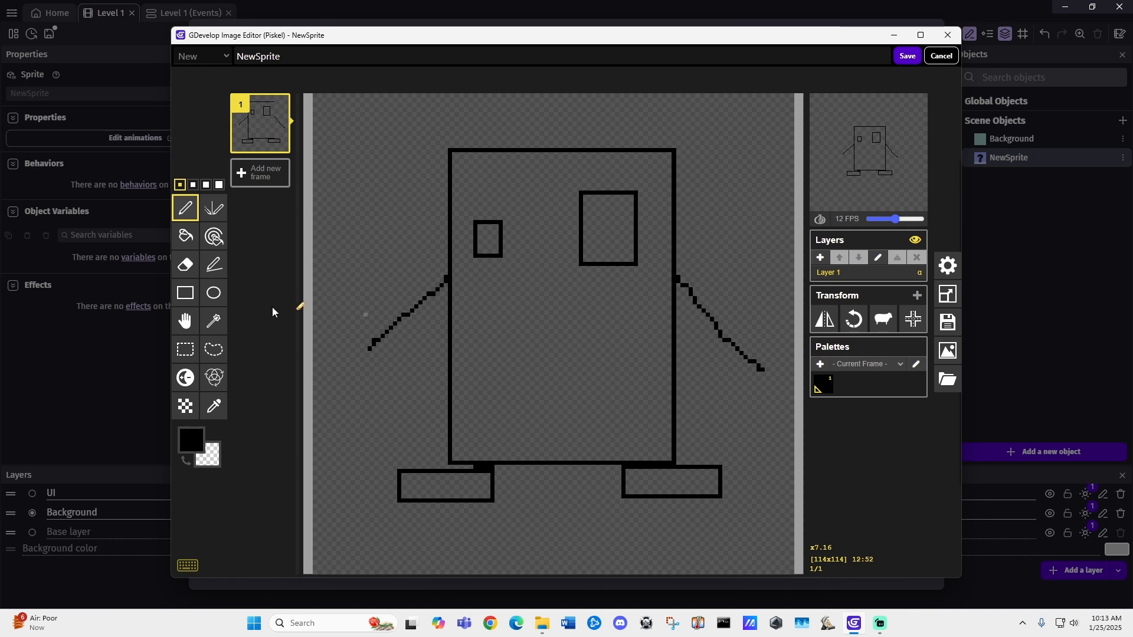
- Fill the character's body with a muted blue using the paint bucket
{"action": "left_click", "coordinate": [191, 440]}
{"action": "left_click", "coordinate": [303, 507]}
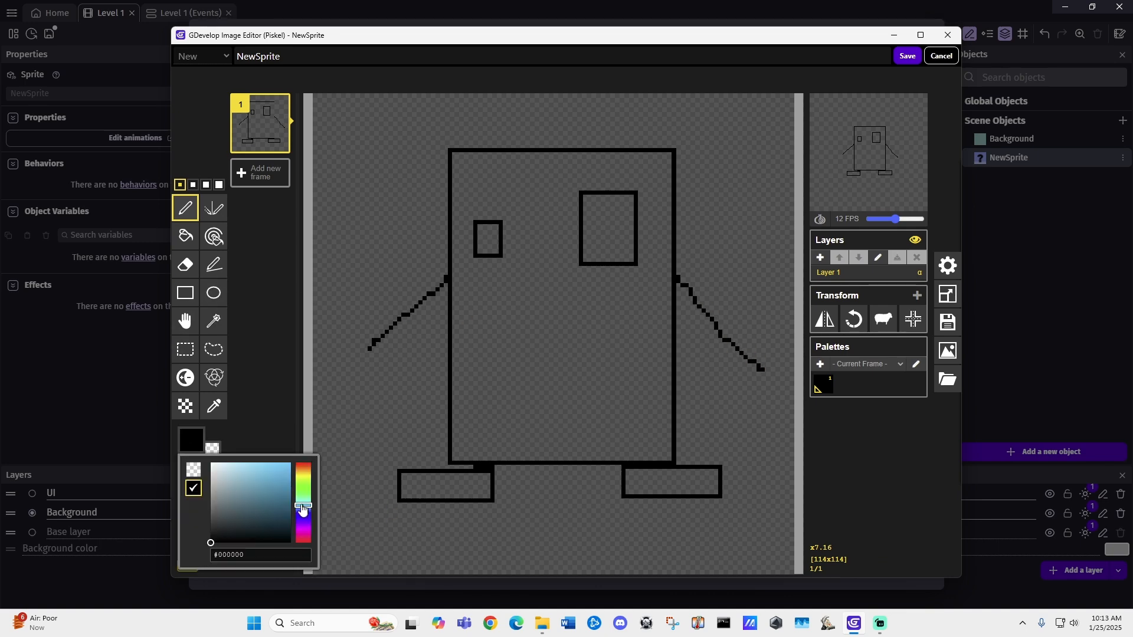
{"action": "left_click", "coordinate": [250, 495]}
{"action": "left_click", "coordinate": [186, 236]}
{"action": "left_click", "coordinate": [475, 307]}
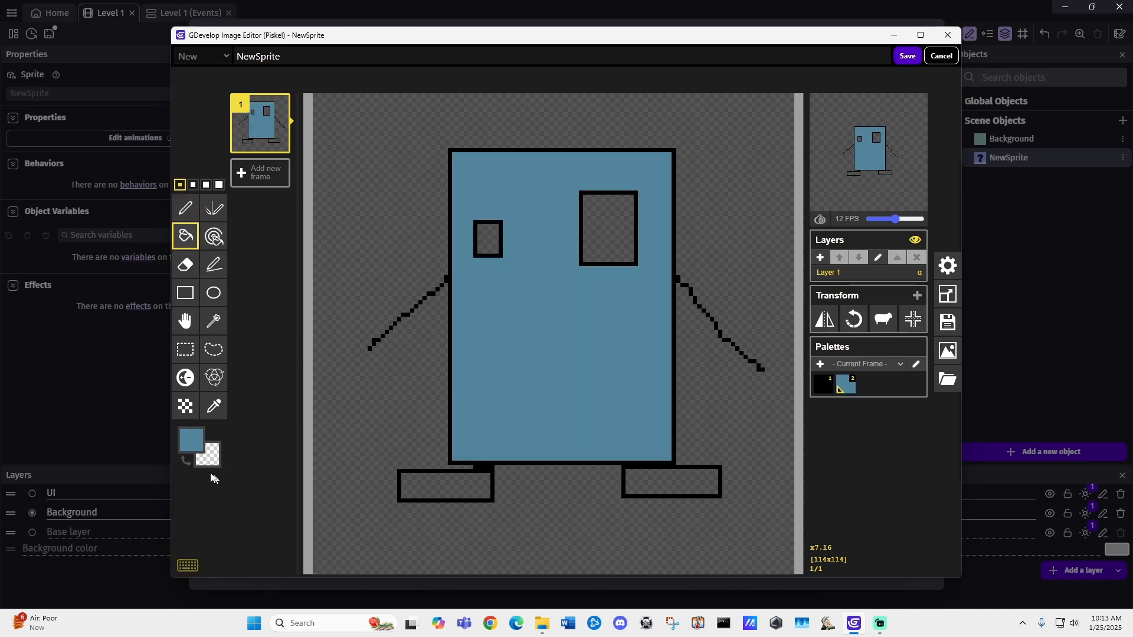
- Fill both of the character's eyes with green
{"action": "left_click", "coordinate": [192, 440]}
{"action": "left_click", "coordinate": [322, 490]}
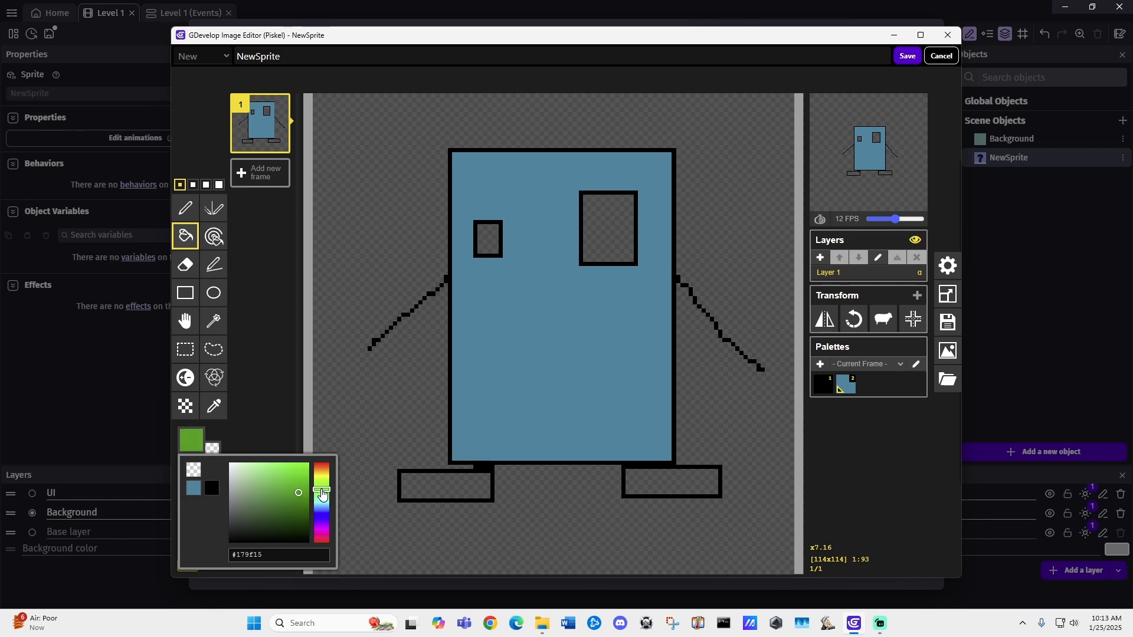
{"action": "left_click", "coordinate": [494, 239]}
{"action": "left_click", "coordinate": [602, 227]}
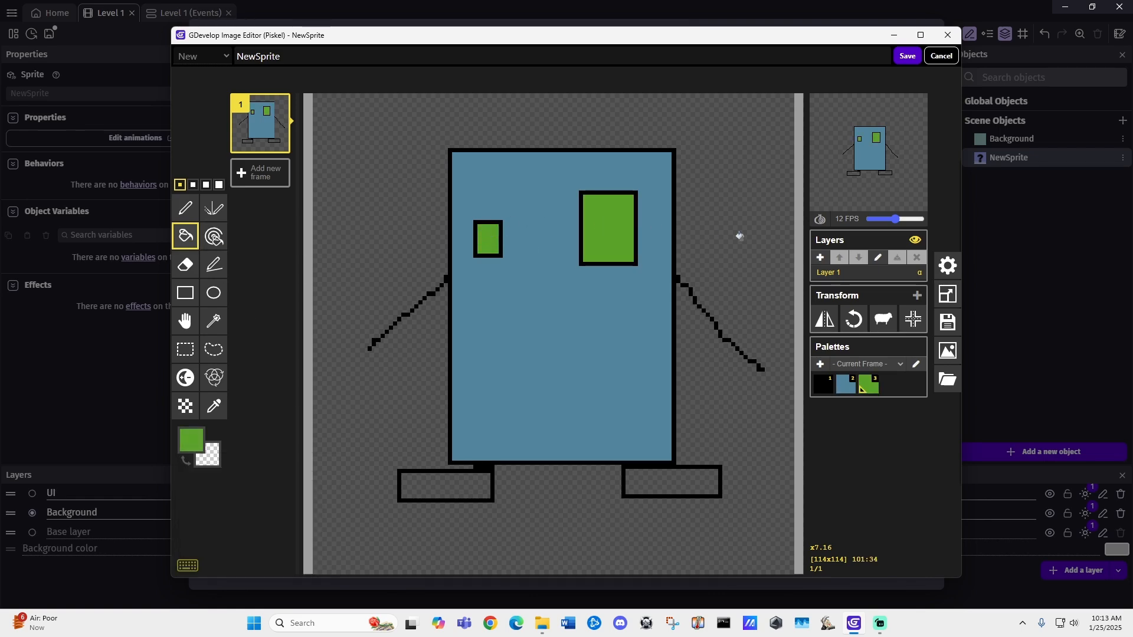
- Fill both of the character's feet with deep blue-violet and save the drawing to the sprite object
{"action": "left_click", "coordinate": [211, 413]}
{"action": "left_click", "coordinate": [191, 439]}
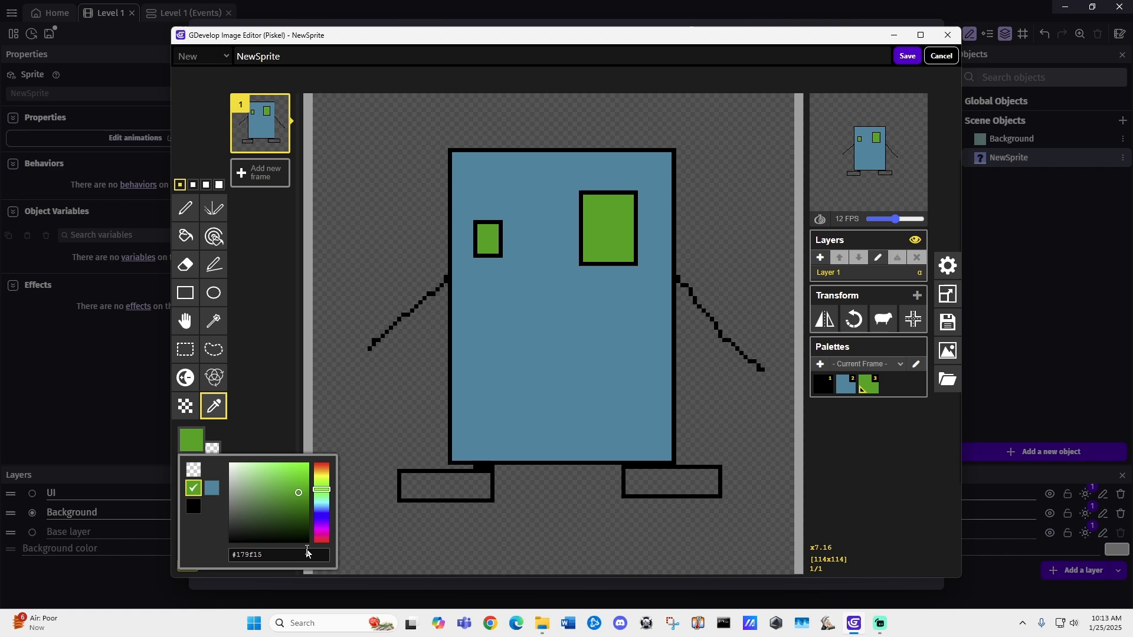
{"action": "left_click", "coordinate": [324, 519]}
{"action": "left_click", "coordinate": [299, 478]}
{"action": "left_click", "coordinate": [186, 236]}
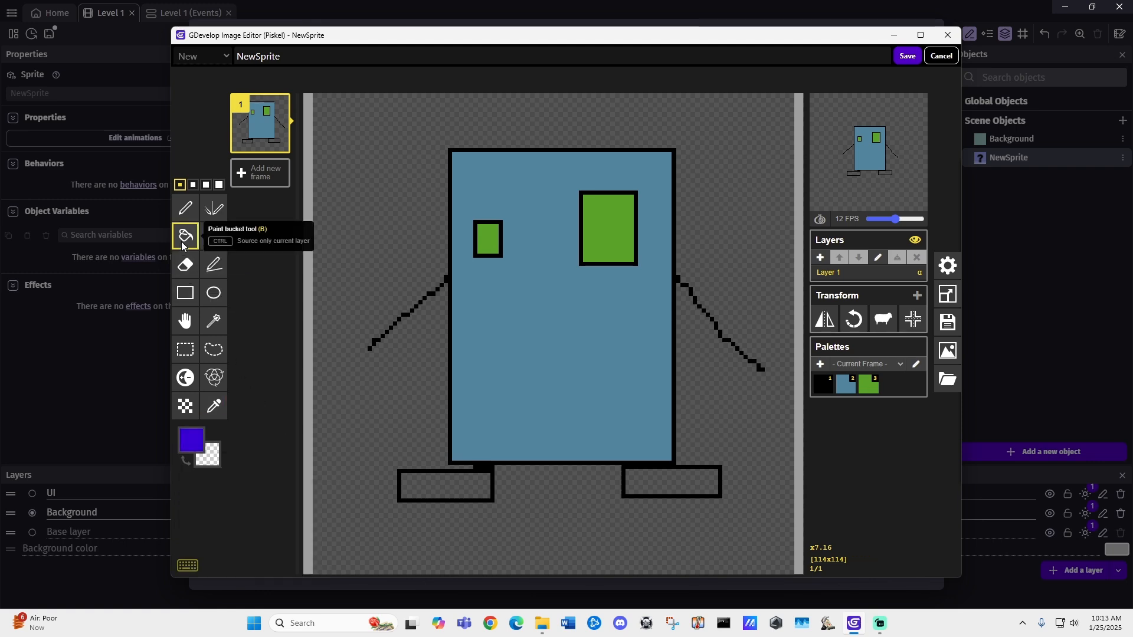
{"action": "left_click", "coordinate": [430, 487]}
{"action": "left_click", "coordinate": [677, 481]}
{"action": "left_click", "coordinate": [907, 56]}
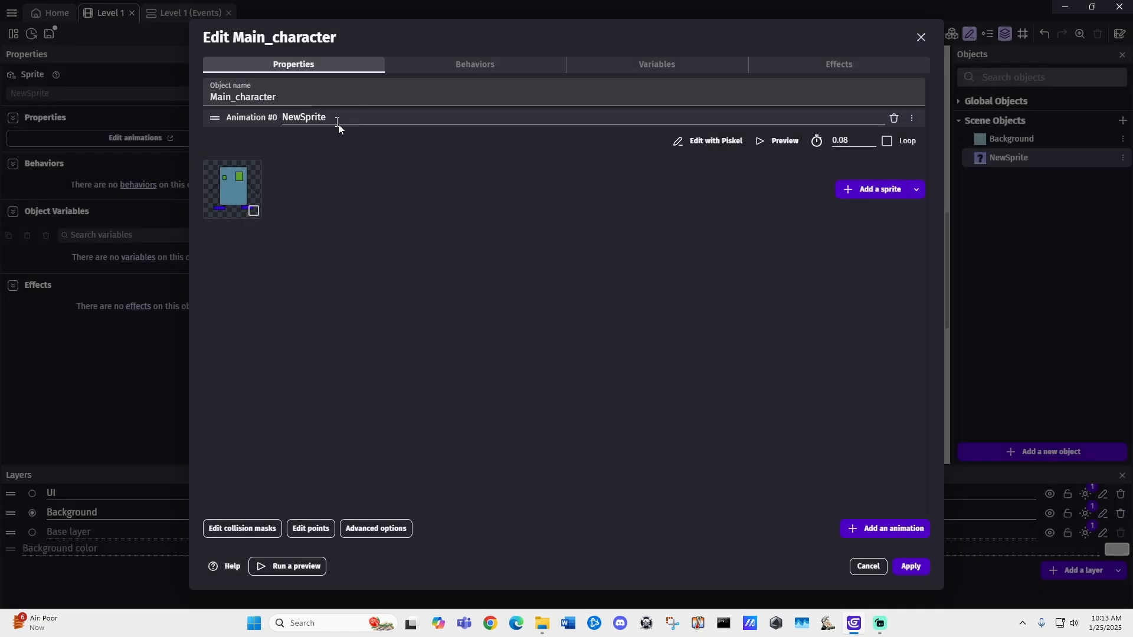
- Rename the main character's animation to Idle and apply the object changes
{"action": "left_click", "coordinate": [339, 116]}
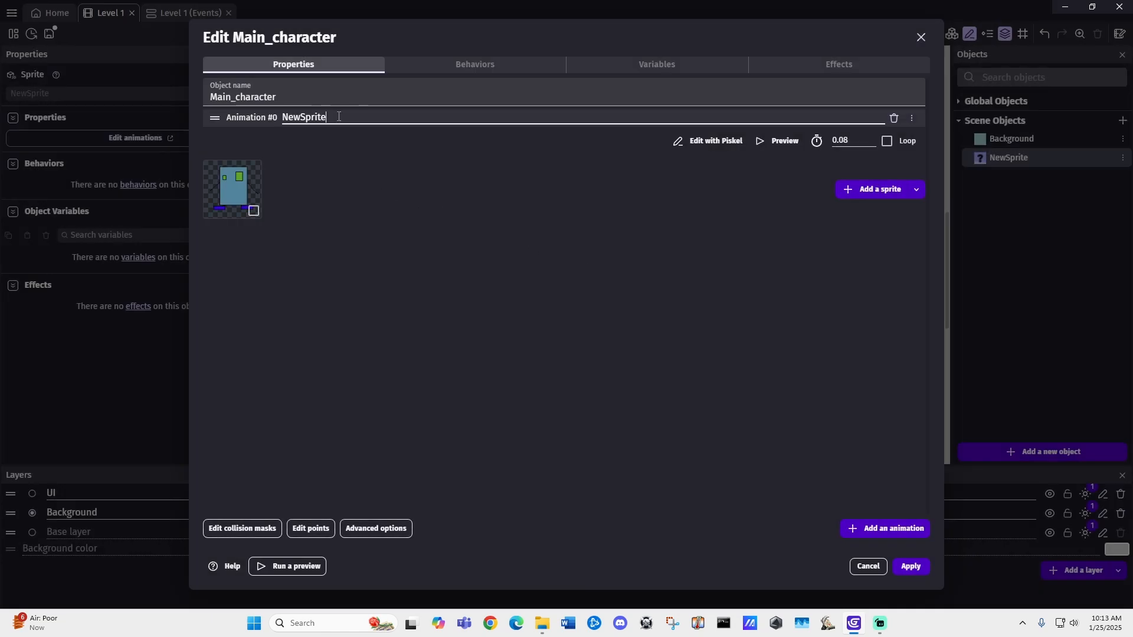
{"action": "left_click_drag", "start_coordinate": [339, 116], "coordinate": [272, 118]}
{"action": "type", "text": "Idle"}
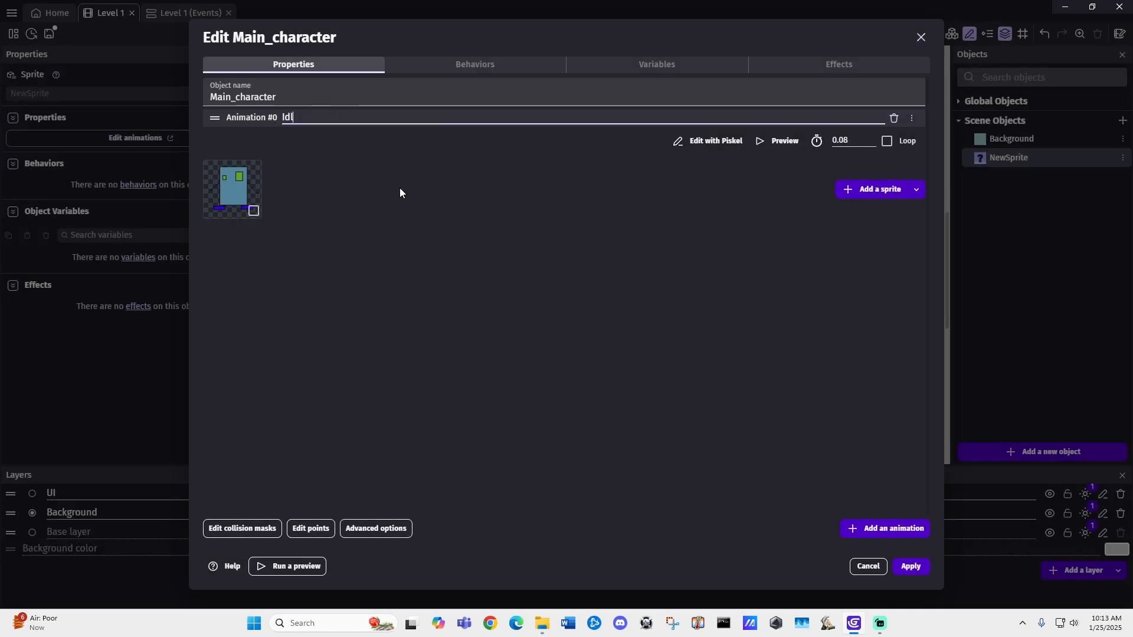
{"action": "left_click", "coordinate": [911, 567]}
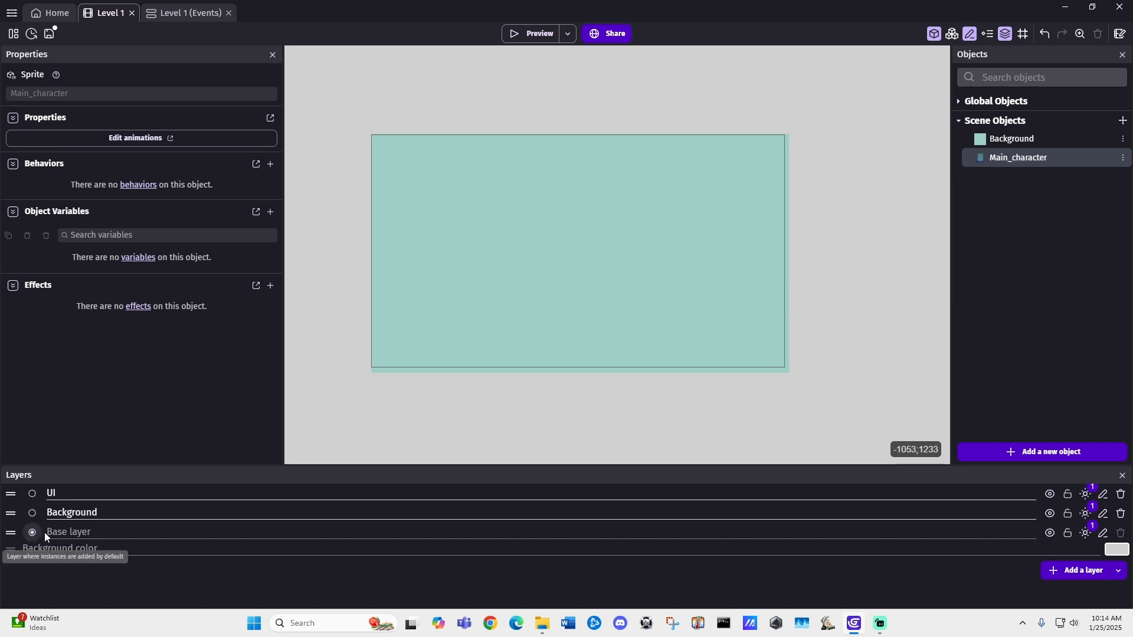
- Make Base layer the default layer for new instances and place a Main_character instance just outside the game area at about X 1331, Y 215
{"action": "left_click", "coordinate": [32, 513]}
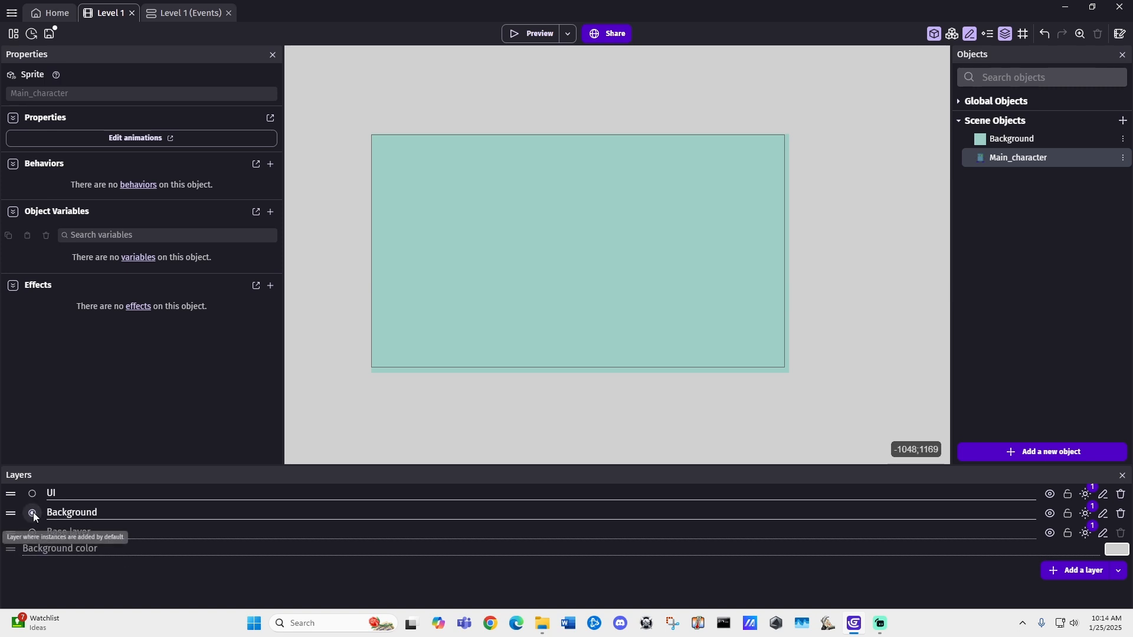
{"action": "left_click", "coordinate": [33, 532]}
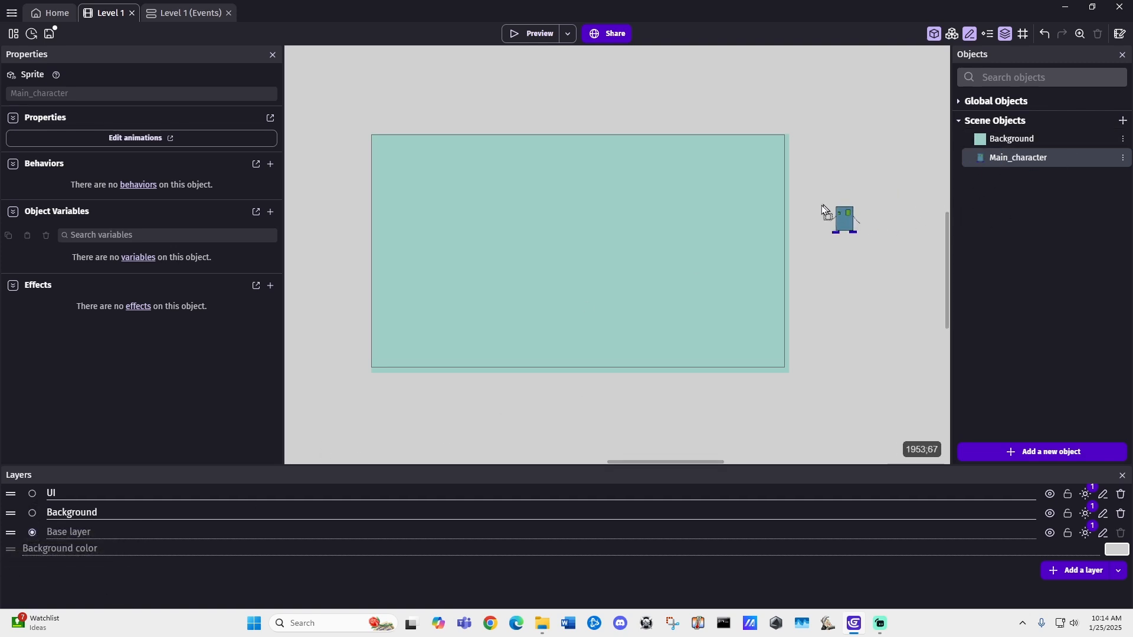
{"action": "mouse_move", "coordinate": [742, 211]}
{"action": "left_mouse_down"}
{"action": "mouse_move", "coordinate": [801, 212]}
{"action": "mouse_move", "coordinate": [724, 207]}
{"action": "left_mouse_up"}
{"action": "left_click_drag", "start_coordinate": [801, 205], "coordinate": [802, 207]}
{"action": "left_click", "coordinate": [827, 221]}
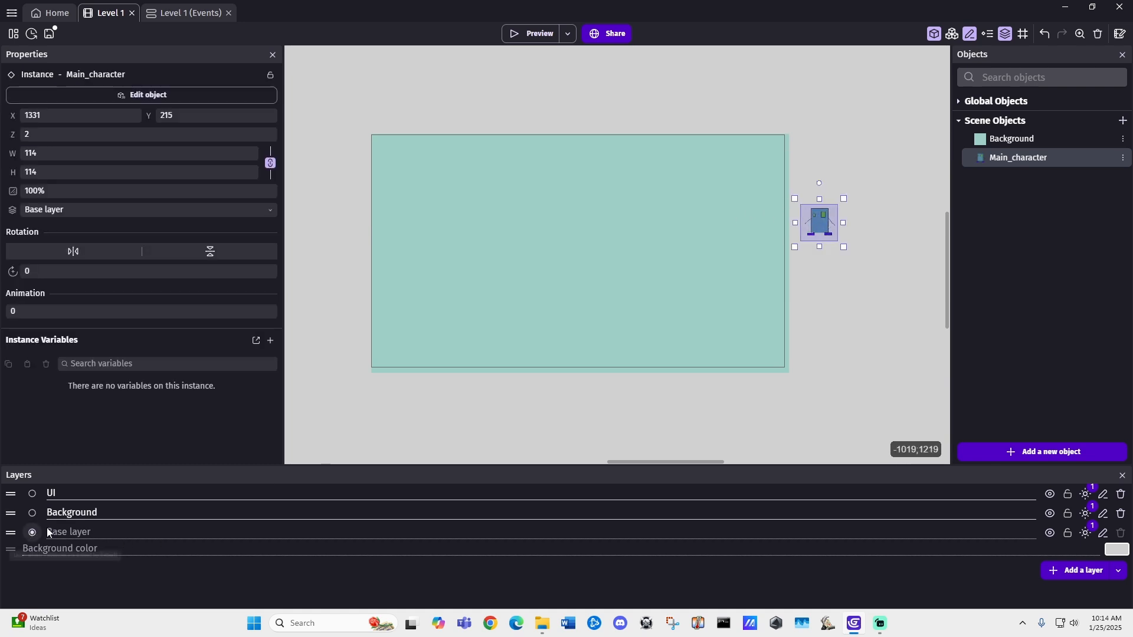
- Reorder Base layer above the Background layer and move the character onto the background at about X 46, Y 493
{"action": "left_click_drag", "start_coordinate": [15, 535], "coordinate": [14, 514]}
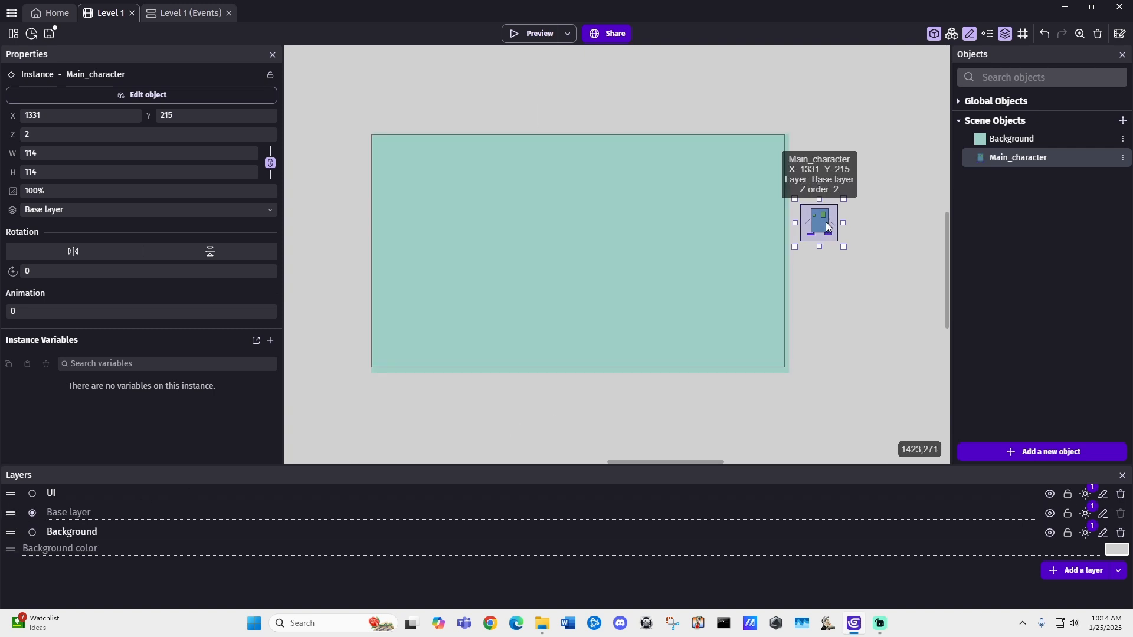
{"action": "left_click_drag", "start_coordinate": [827, 226], "coordinate": [402, 319]}
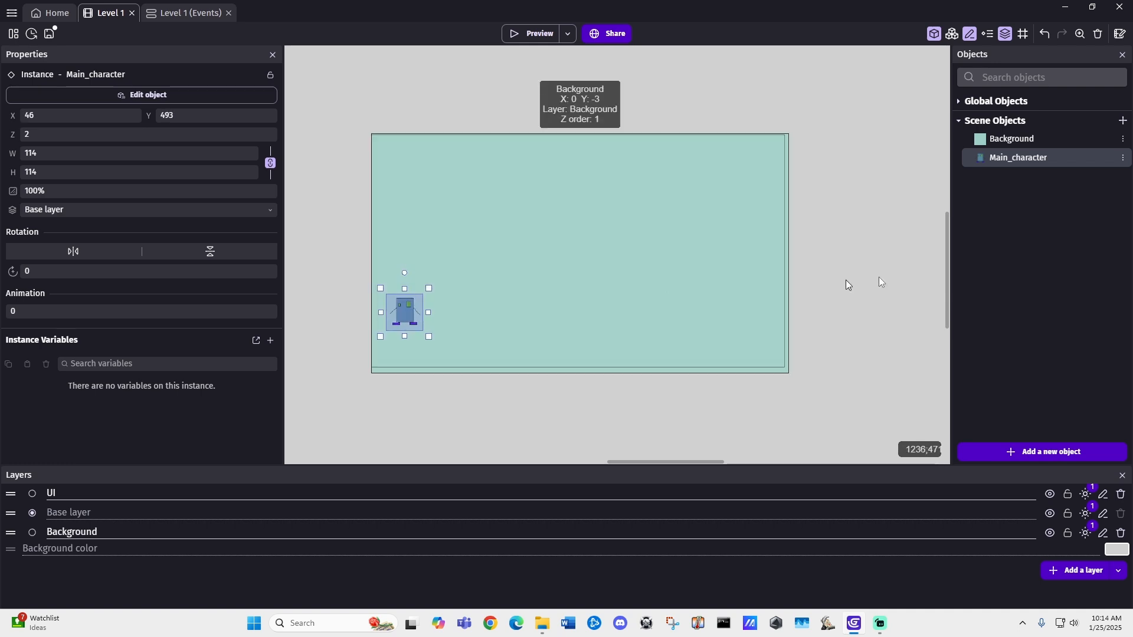
{"action": "left_click", "coordinate": [879, 279]}
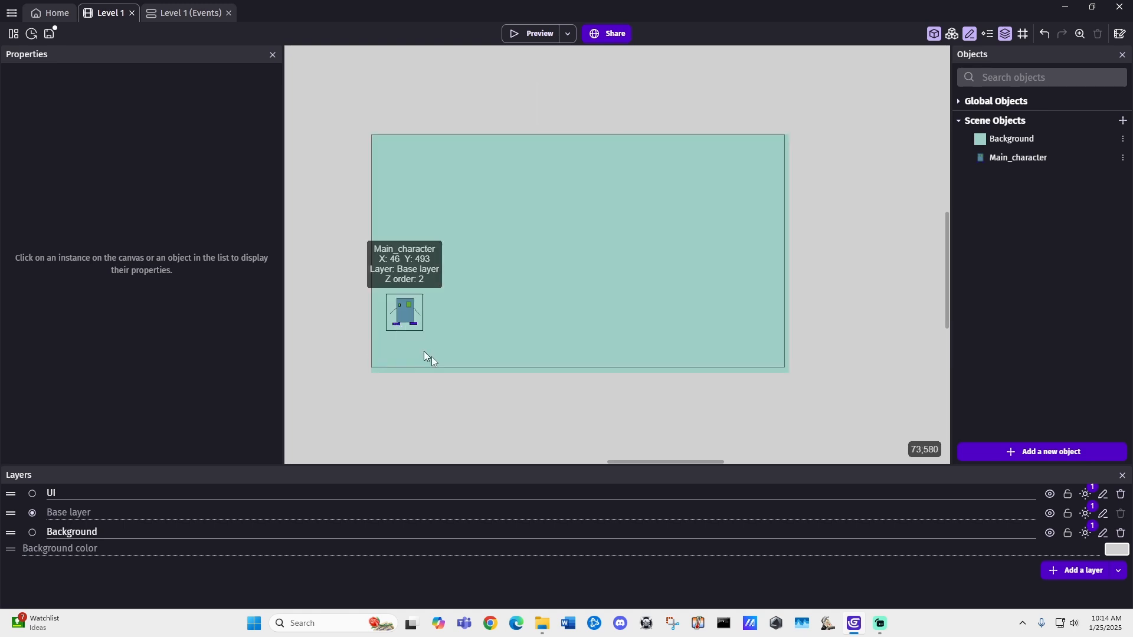
{"action": "left_click", "coordinate": [1046, 452]}
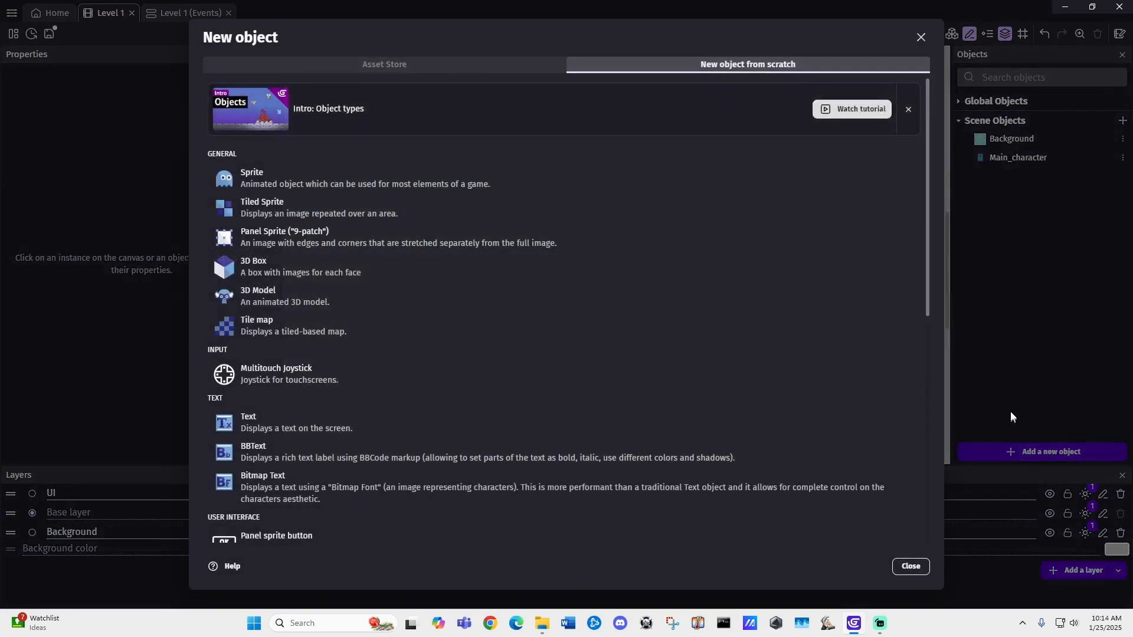
{"action": "left_click", "coordinate": [407, 65]}
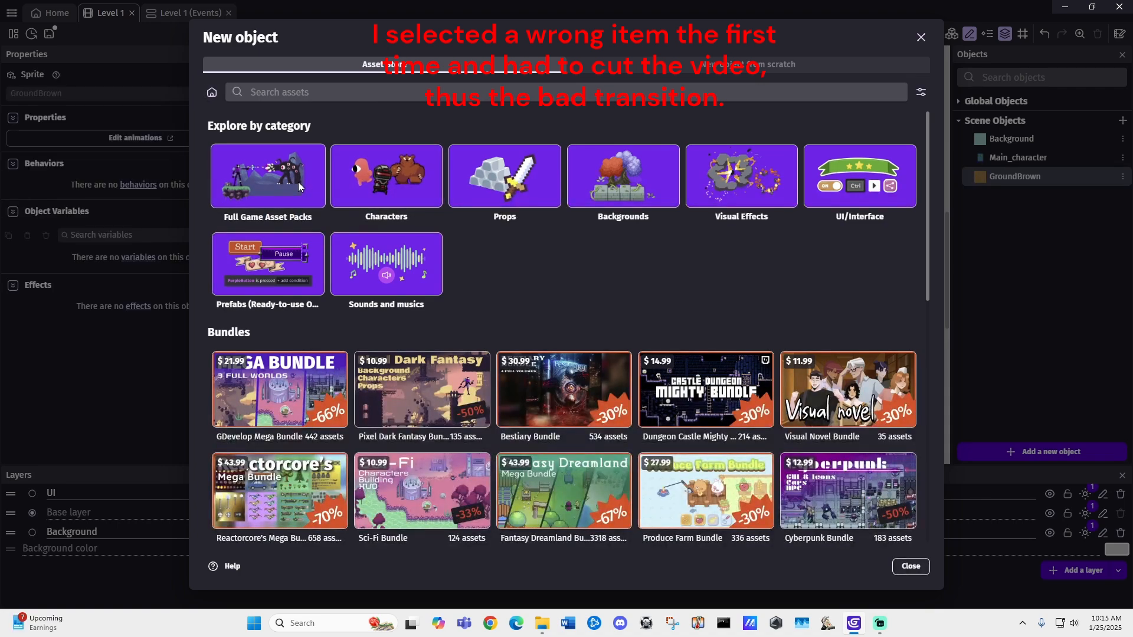
{"action": "left_click", "coordinate": [298, 182]}
{"action": "scroll", "coordinate": [622, 303], "scroll_direction": "down", "scroll_amount": 5}
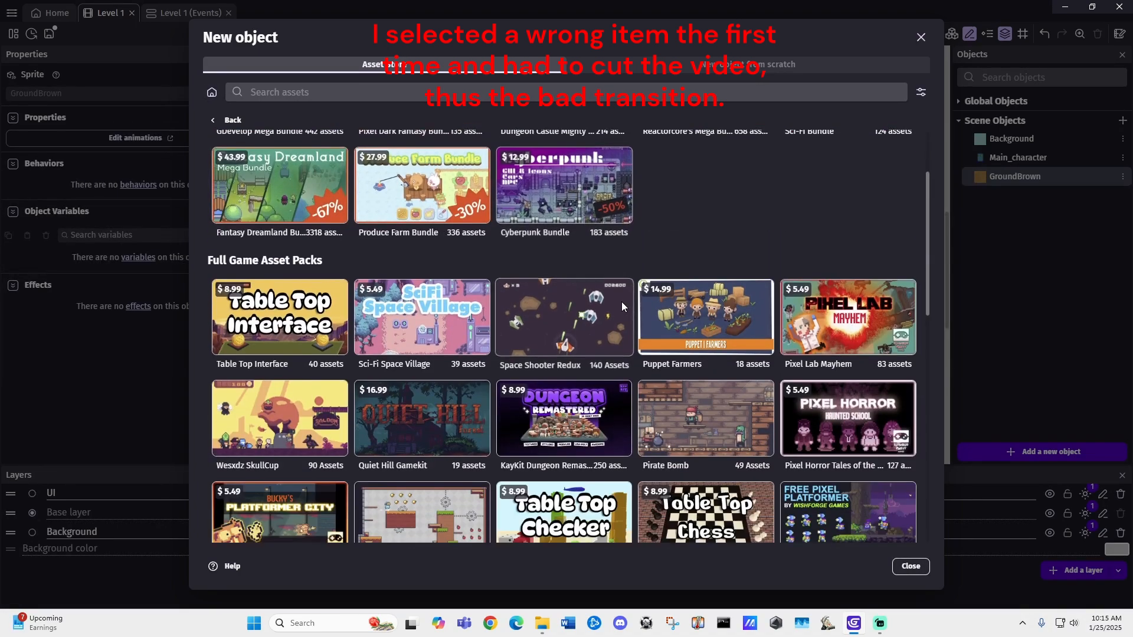
{"action": "scroll", "coordinate": [622, 303], "scroll_direction": "down", "scroll_amount": 1}
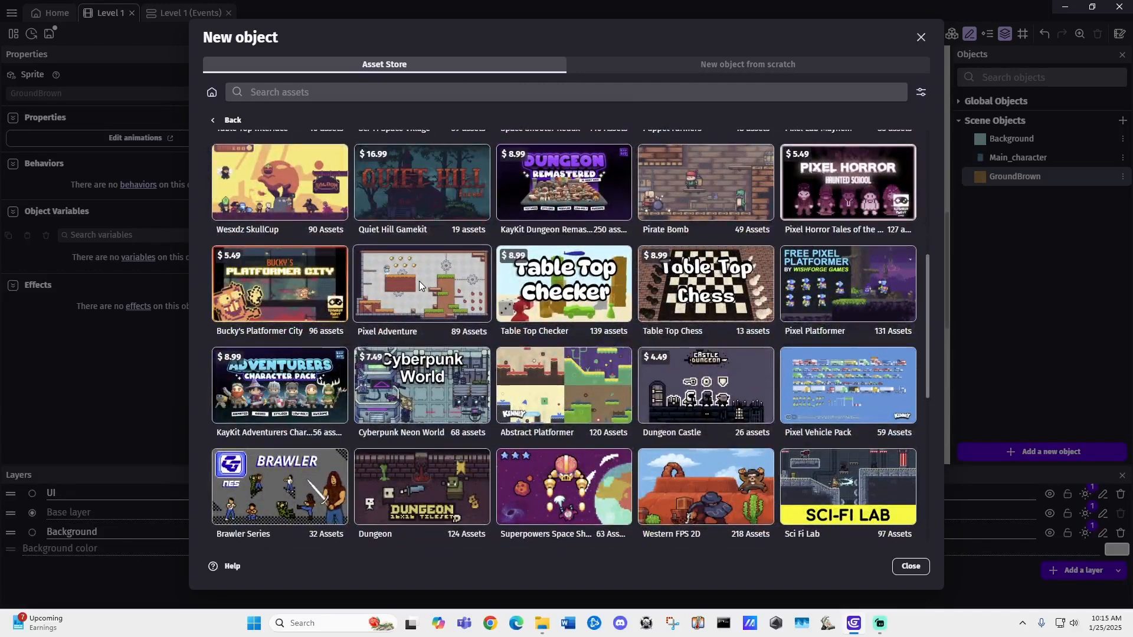
{"action": "left_click", "coordinate": [426, 294]}
{"action": "scroll", "coordinate": [477, 302], "scroll_direction": "down", "scroll_amount": 3}
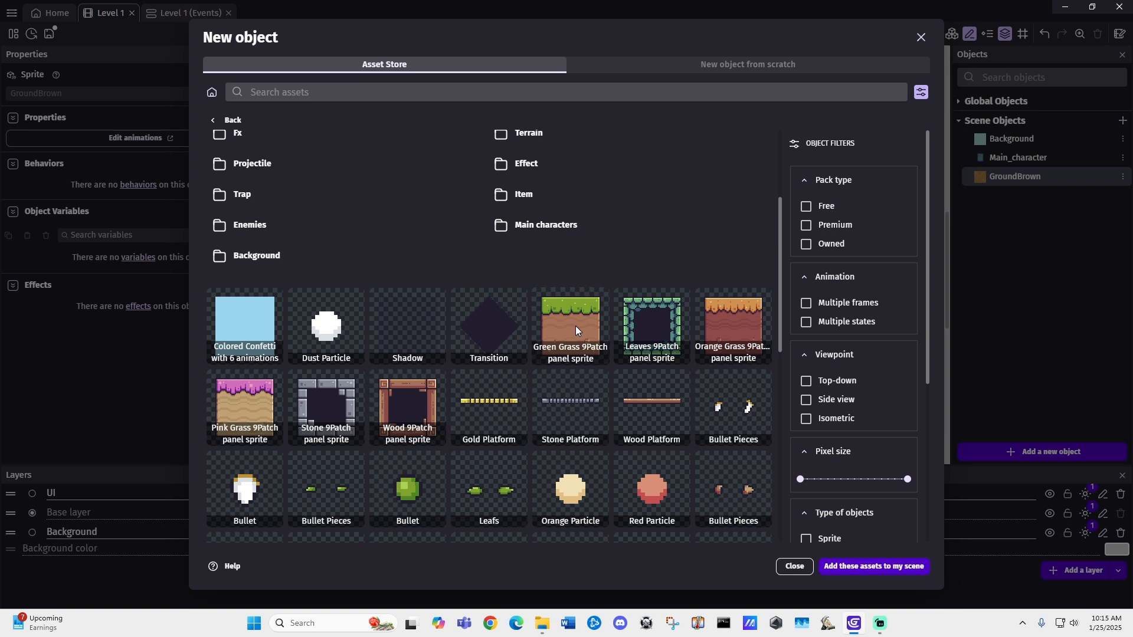
{"action": "left_click", "coordinate": [575, 328]}
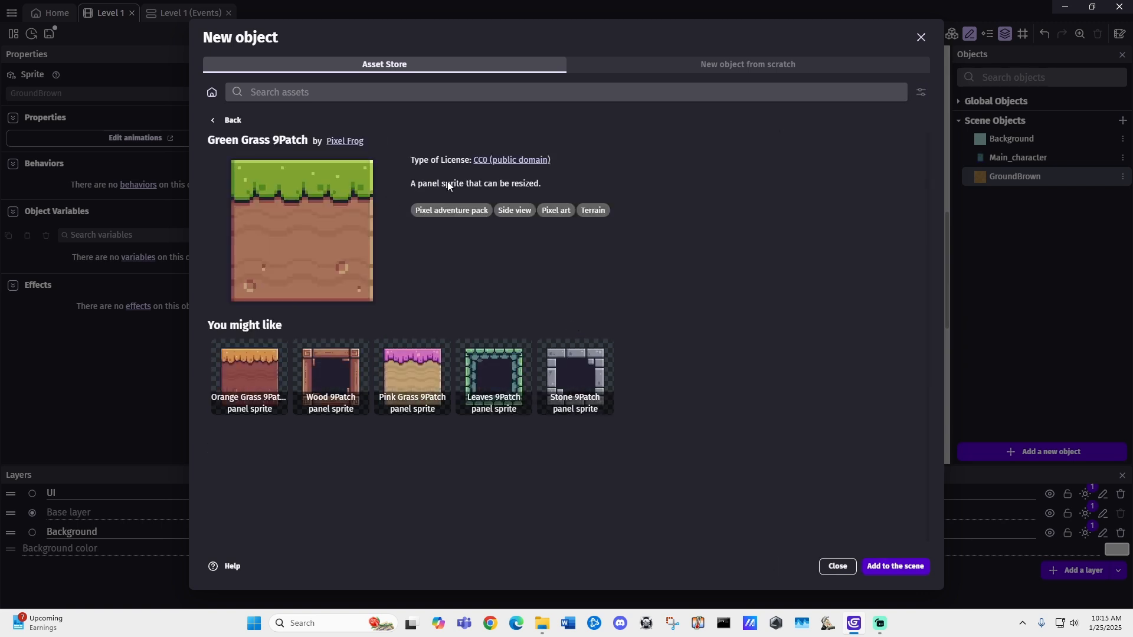
{"action": "left_click", "coordinate": [897, 565]}
{"action": "left_click", "coordinate": [861, 567]}
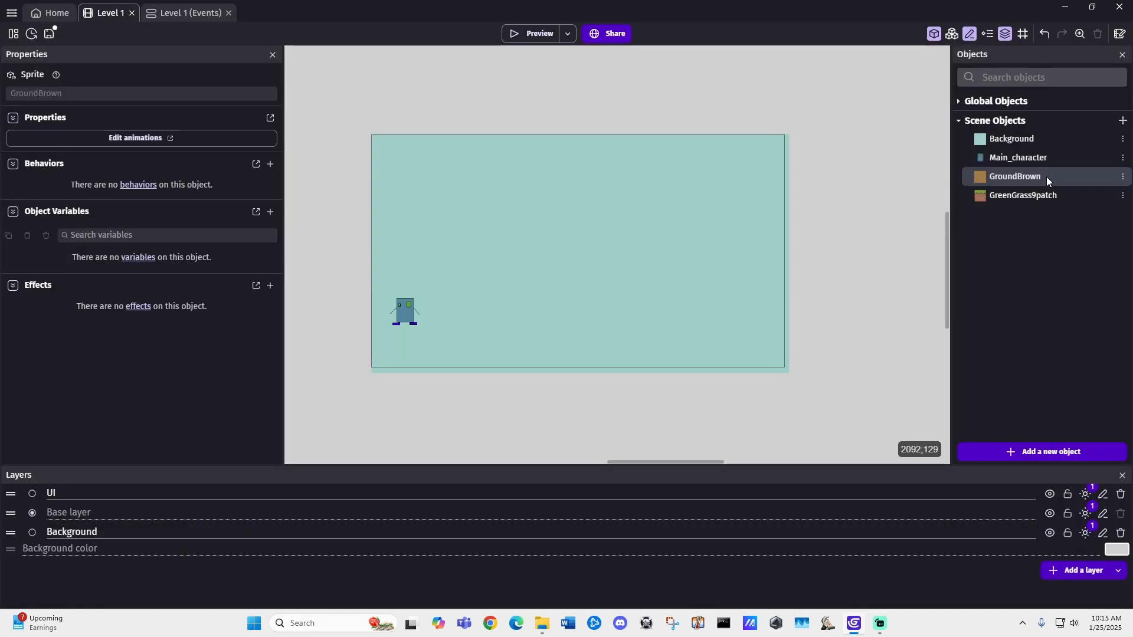
- Delete the GroundBrown object from the scene objects
{"action": "right_click", "coordinate": [1017, 175]}
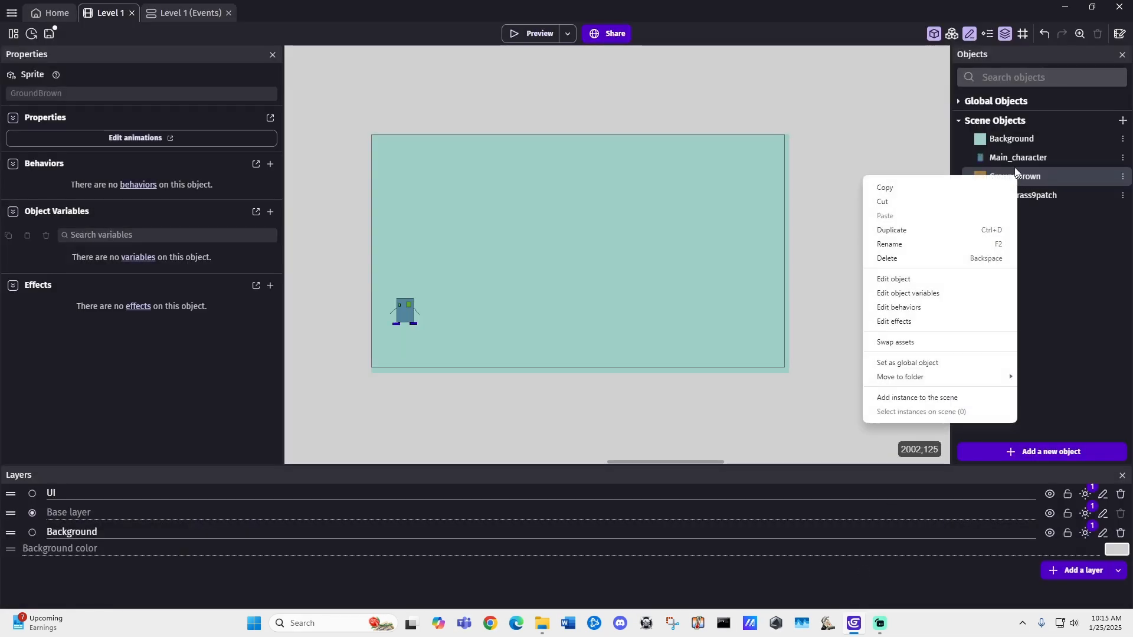
{"action": "left_click", "coordinate": [887, 258]}
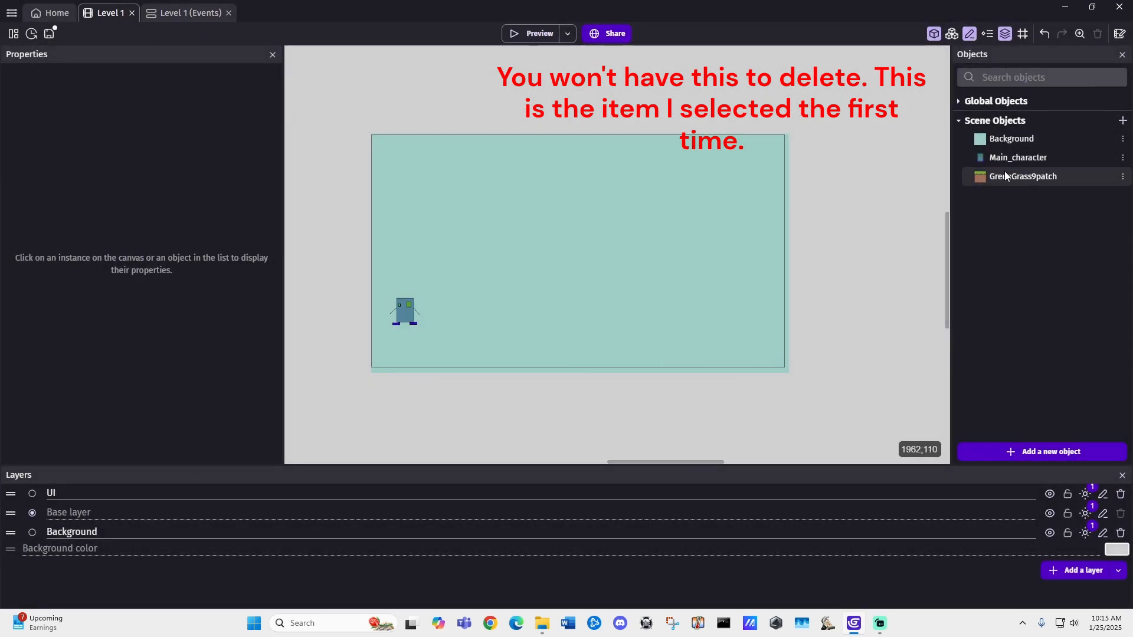
- Place GreenGrass9patch as a ground strip about 1277 by 48 pixels along the game area's bottom edge, at about X 5, Y 668
{"action": "left_click_drag", "start_coordinate": [1005, 173], "coordinate": [786, 360]}
{"action": "left_click", "coordinate": [385, 353]}
{"action": "left_click", "coordinate": [440, 320]}
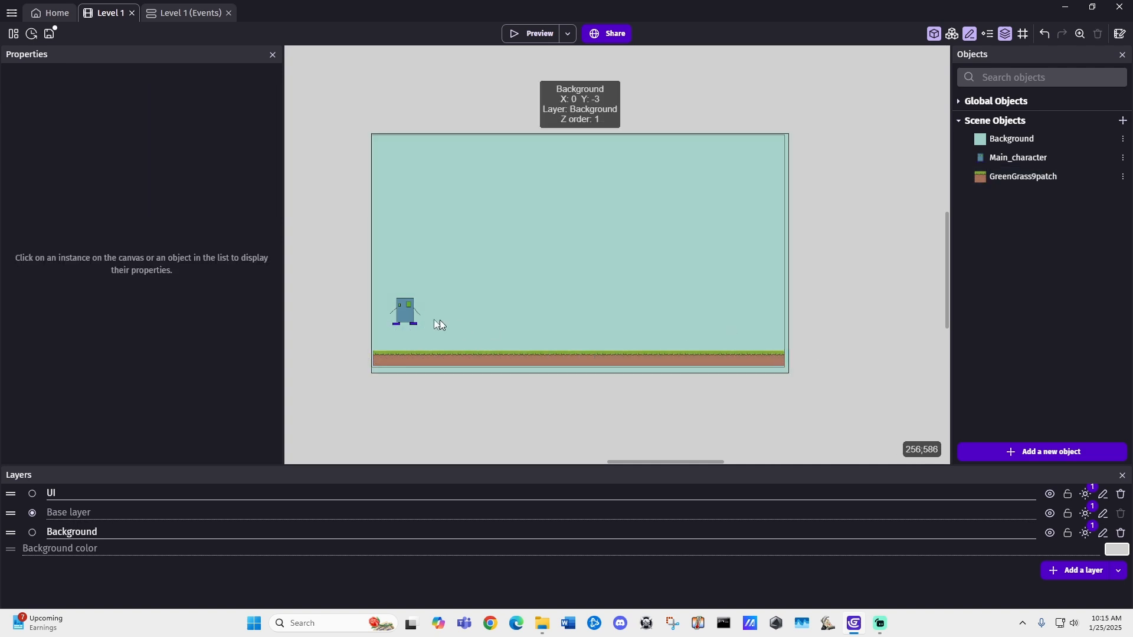
- Move the character just above the grass strip to about X 15, Y 535 and check the level in a preview
{"action": "left_click_drag", "start_coordinate": [406, 303], "coordinate": [394, 318]}
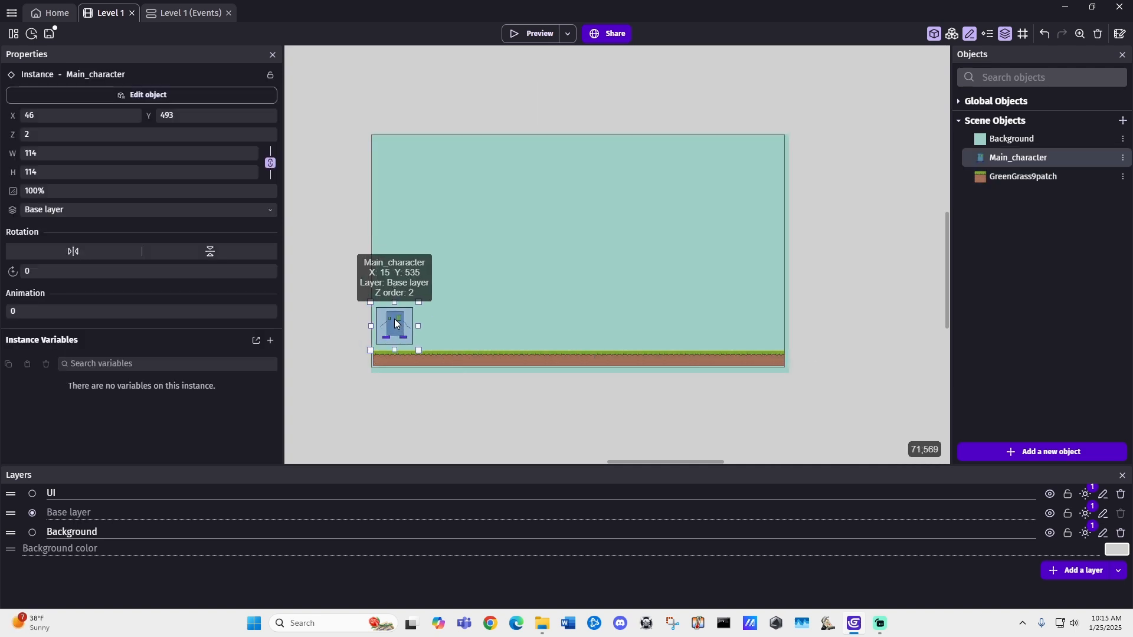
{"action": "left_click", "coordinate": [873, 267]}
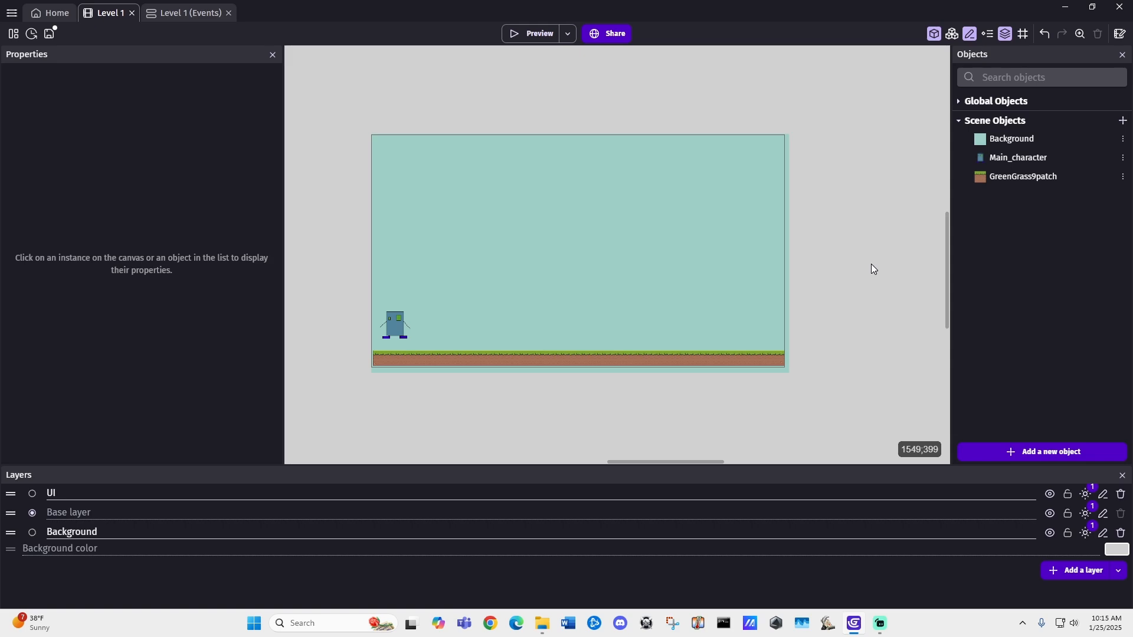
{"action": "left_click", "coordinate": [519, 34]}
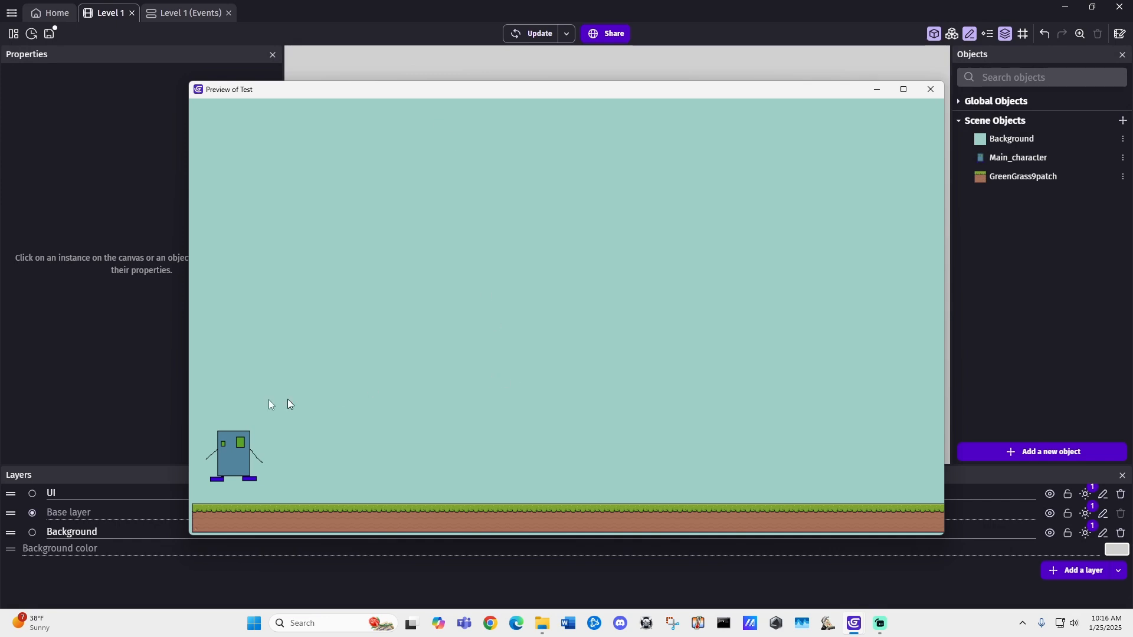
{"action": "left_click", "coordinate": [931, 91]}
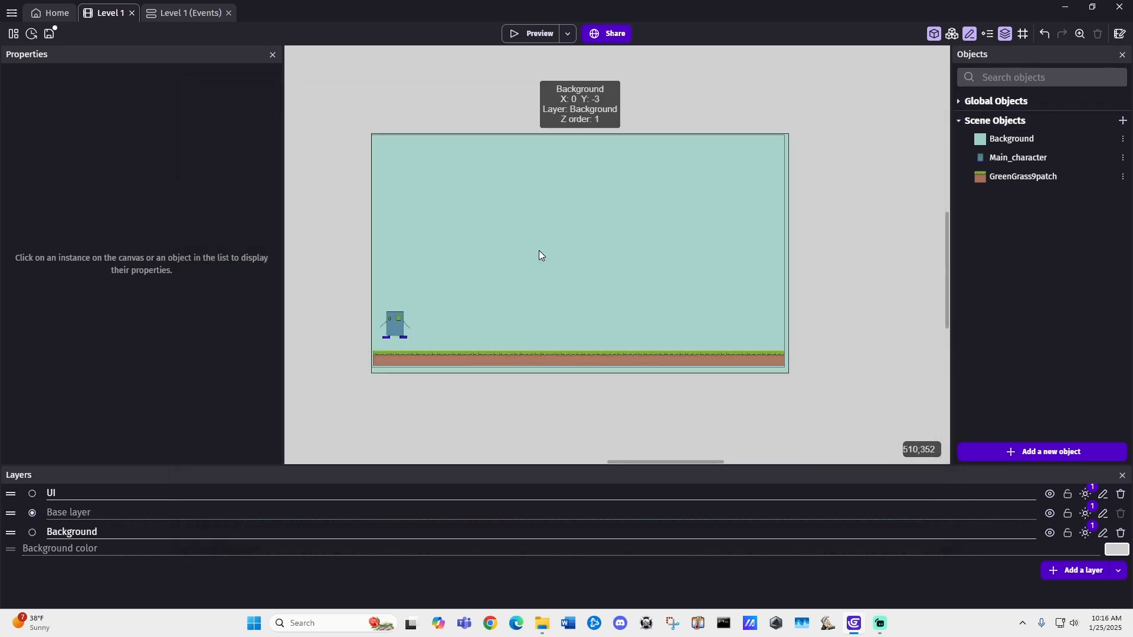
- Add the Platformer character behavior to Main_character with its default settings and apply it
{"action": "double_click", "coordinate": [399, 328]}
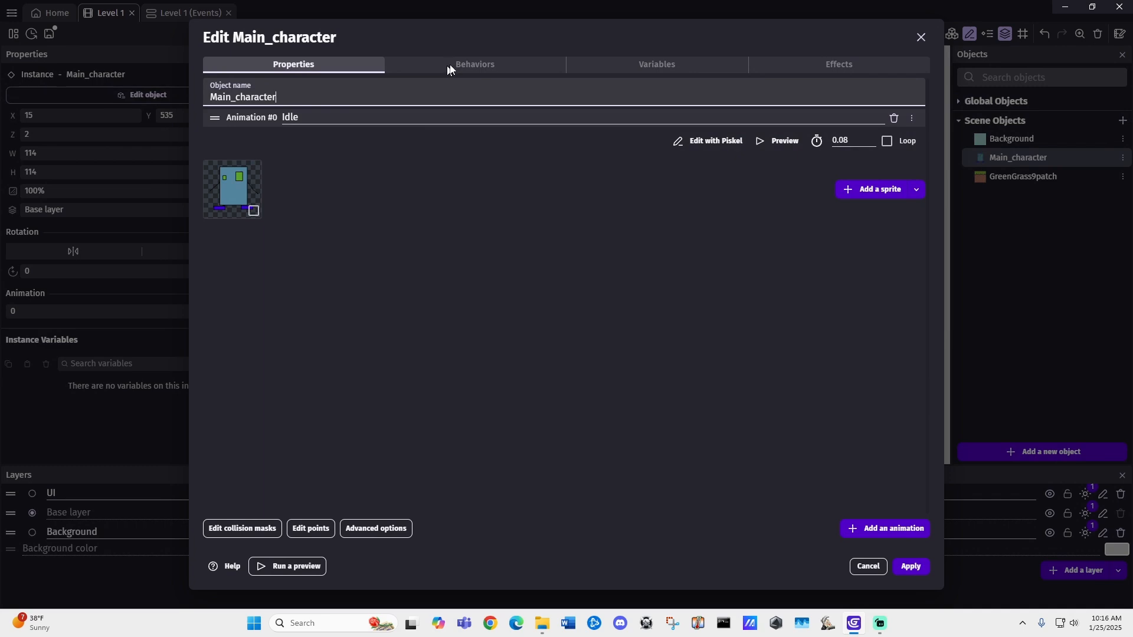
{"action": "left_click", "coordinate": [465, 62]}
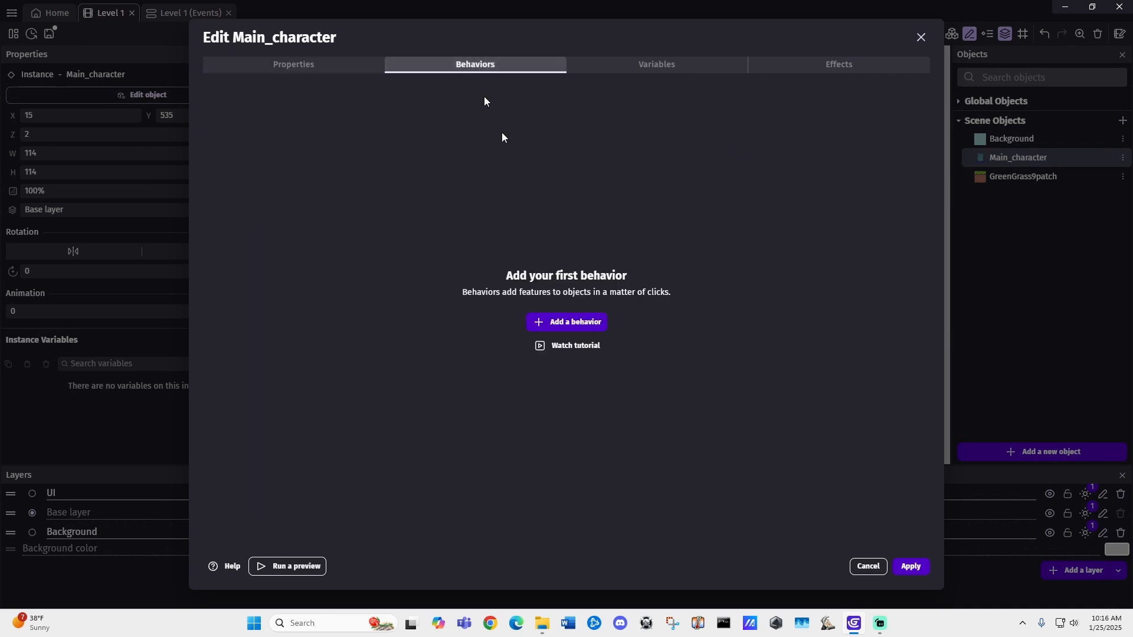
{"action": "left_click", "coordinate": [579, 320]}
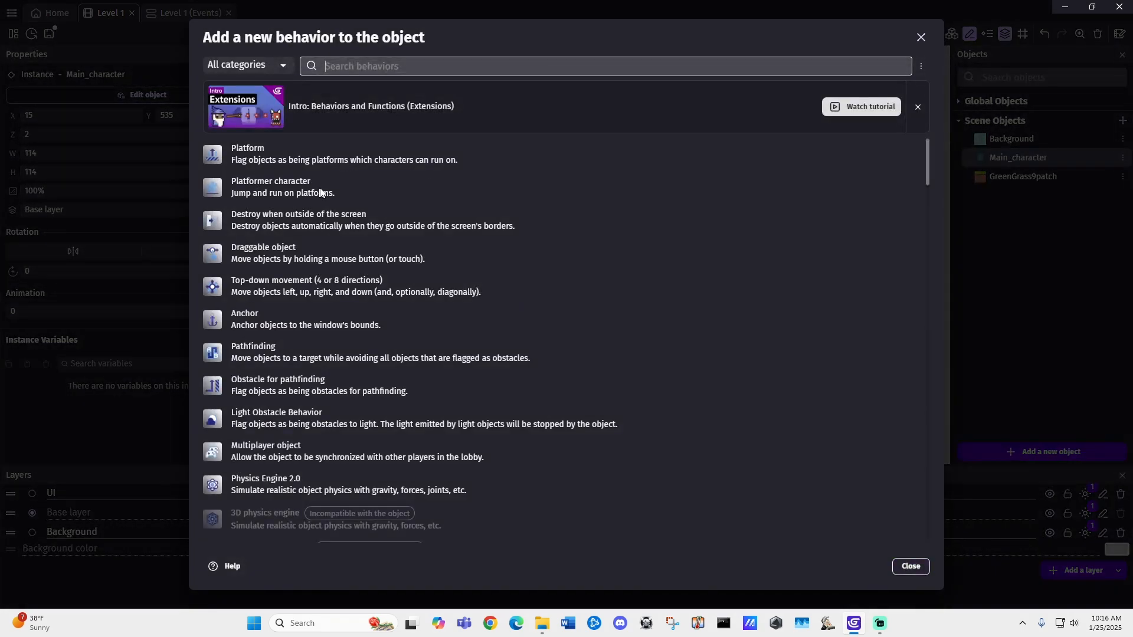
{"action": "left_click", "coordinate": [250, 190]}
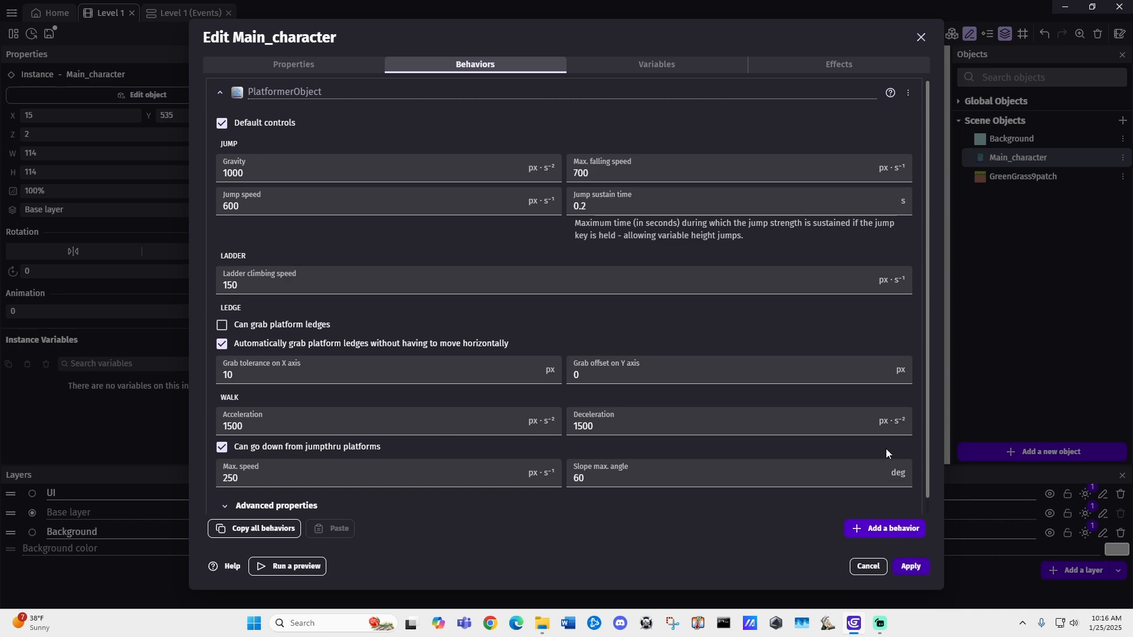
{"action": "left_click", "coordinate": [911, 567]}
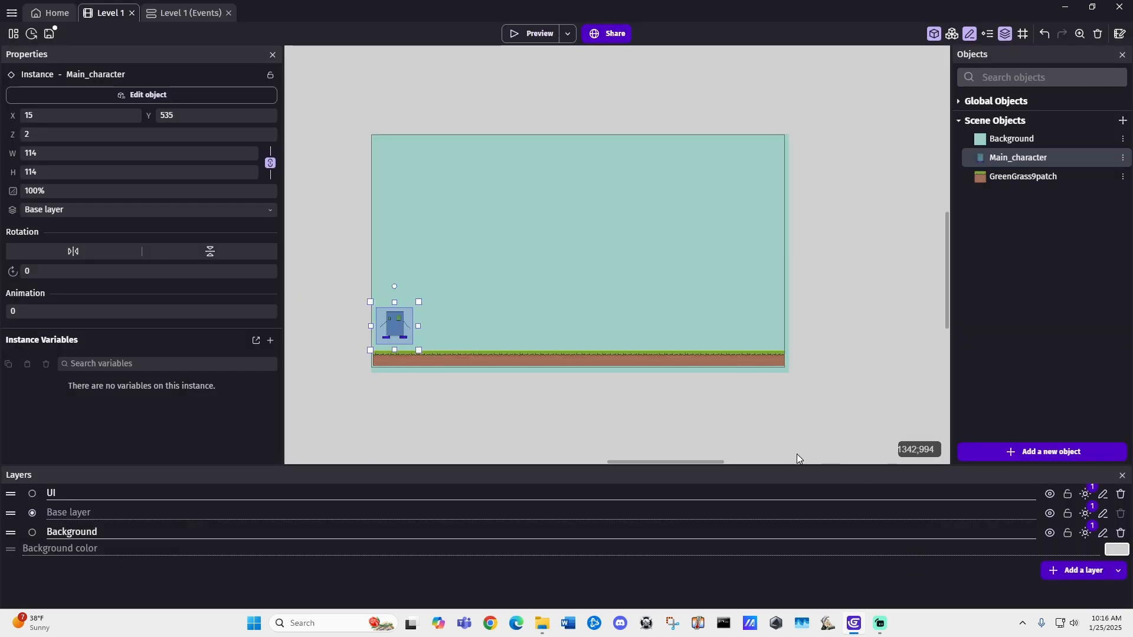
- Add the Platform behavior to GreenGrass9patch, disable ledge grabbing, and apply the changes
{"action": "double_click", "coordinate": [590, 357]}
{"action": "left_click", "coordinate": [478, 65]}
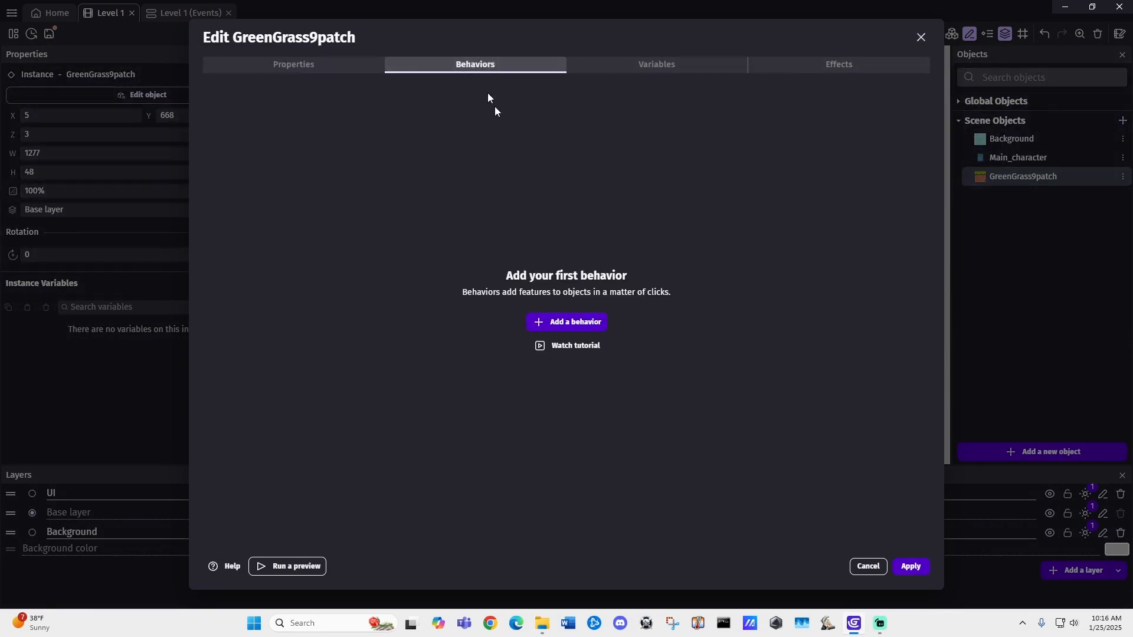
{"action": "left_click", "coordinate": [589, 323]}
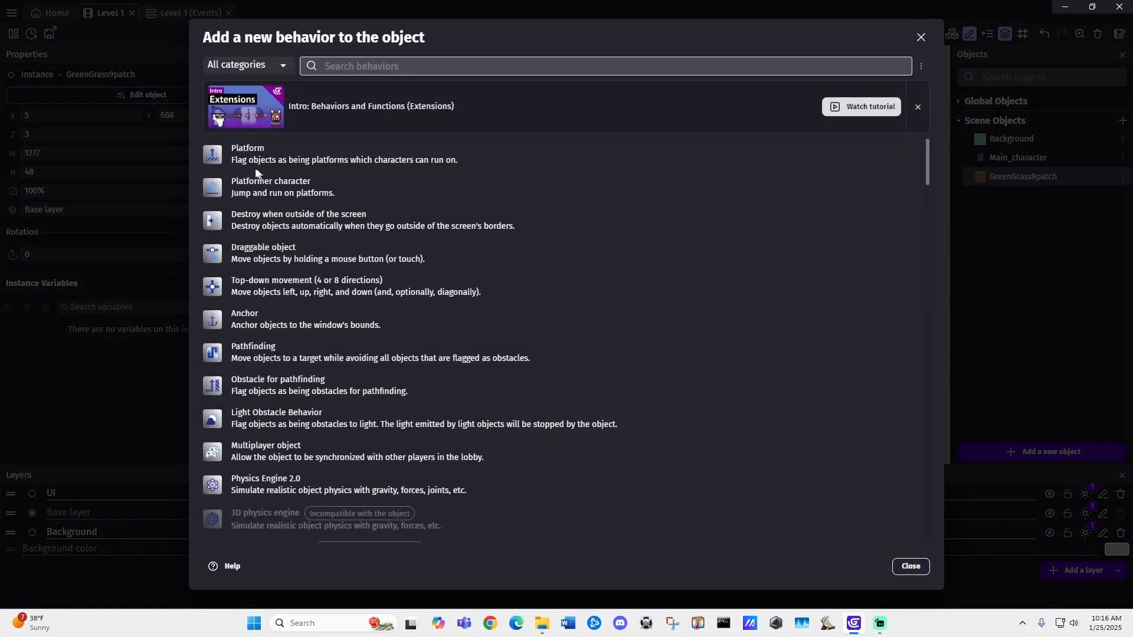
{"action": "left_click", "coordinate": [245, 155]}
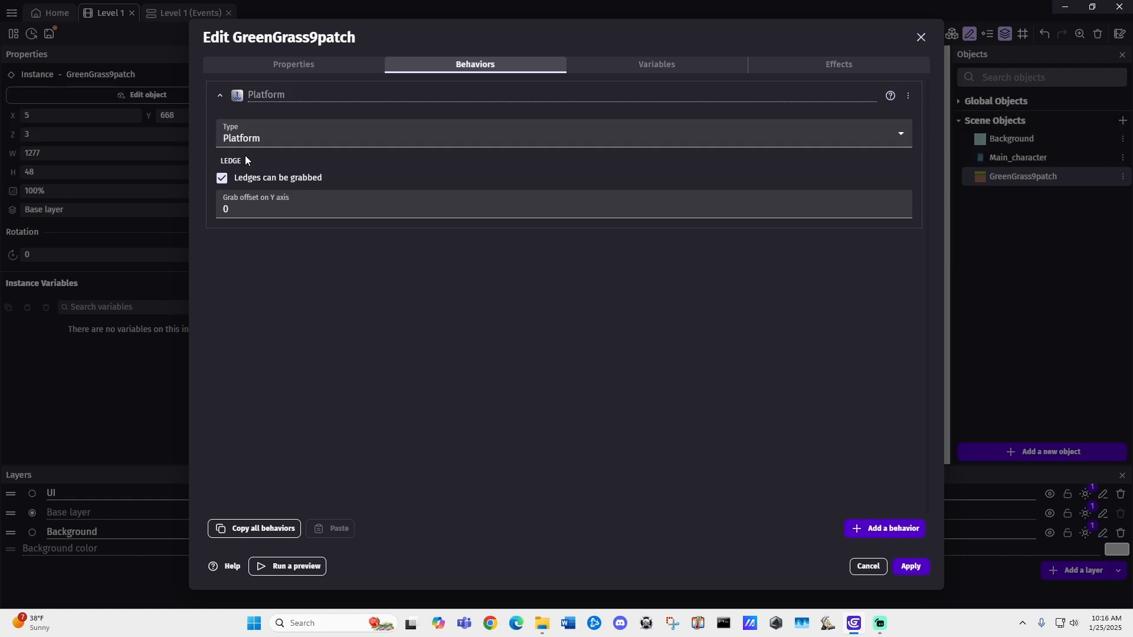
{"action": "left_click", "coordinate": [222, 178]}
{"action": "left_click", "coordinate": [911, 567]}
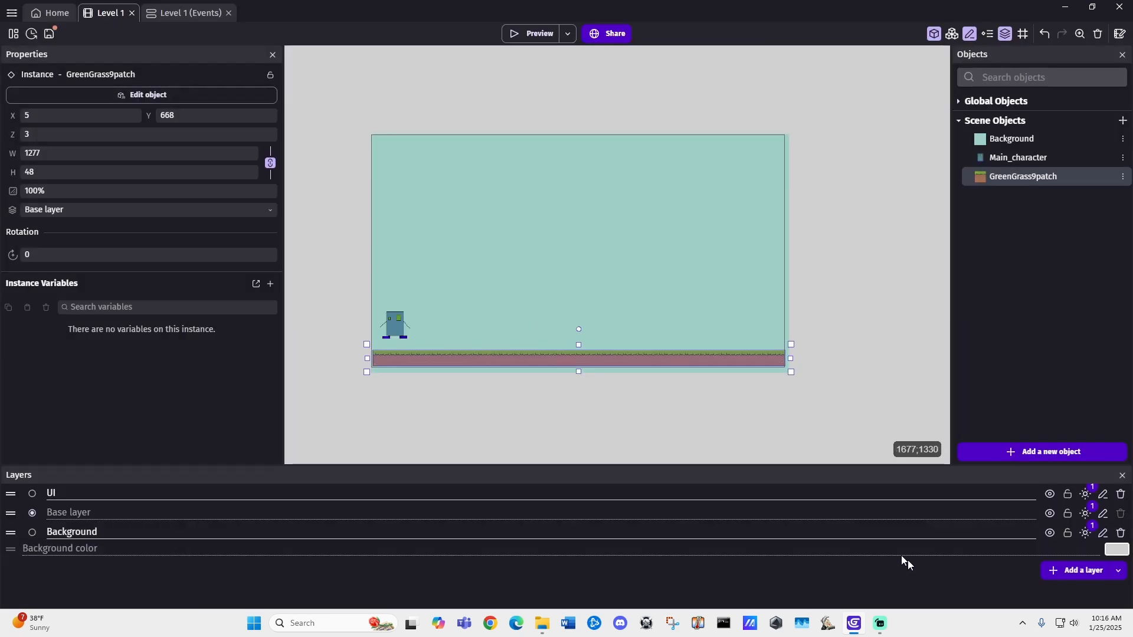
- Preview the level, test walking the character both ways and jumping on the grass platform, close the preview and deselect the ground strip
{"action": "left_click", "coordinate": [527, 36]}
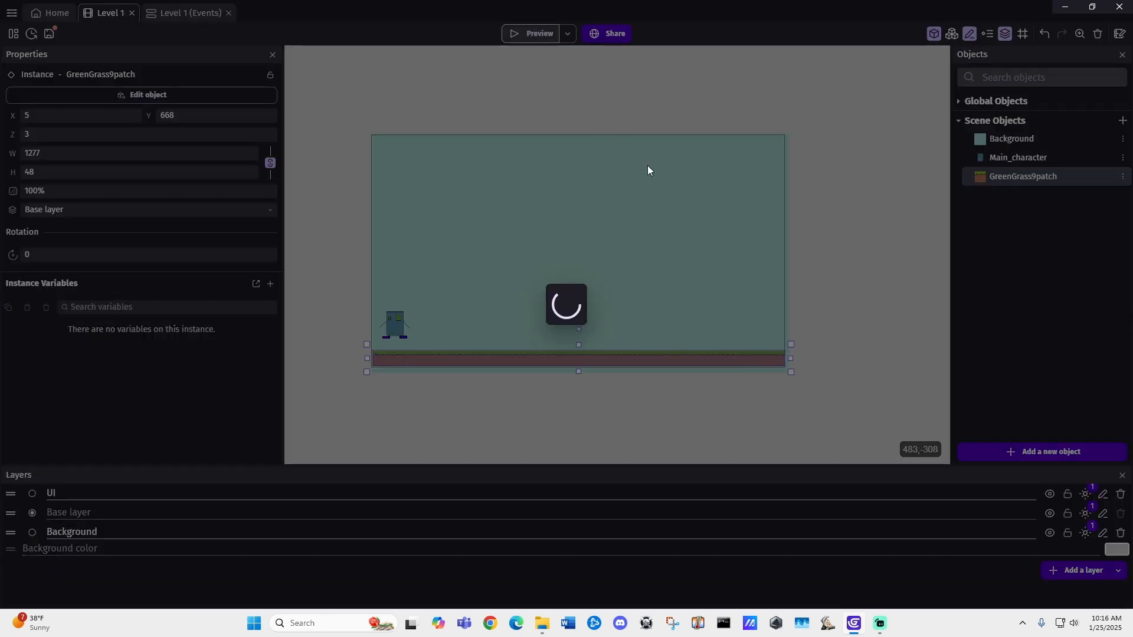
{"action": "key", "text": "Right"}
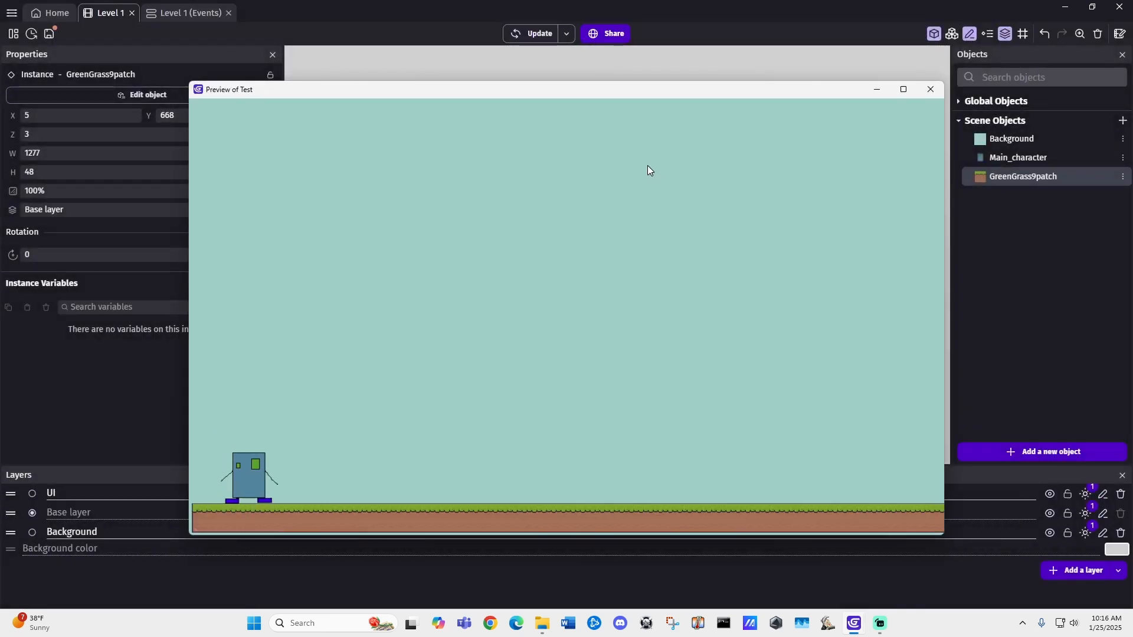
{"action": "key", "text": "Left"}
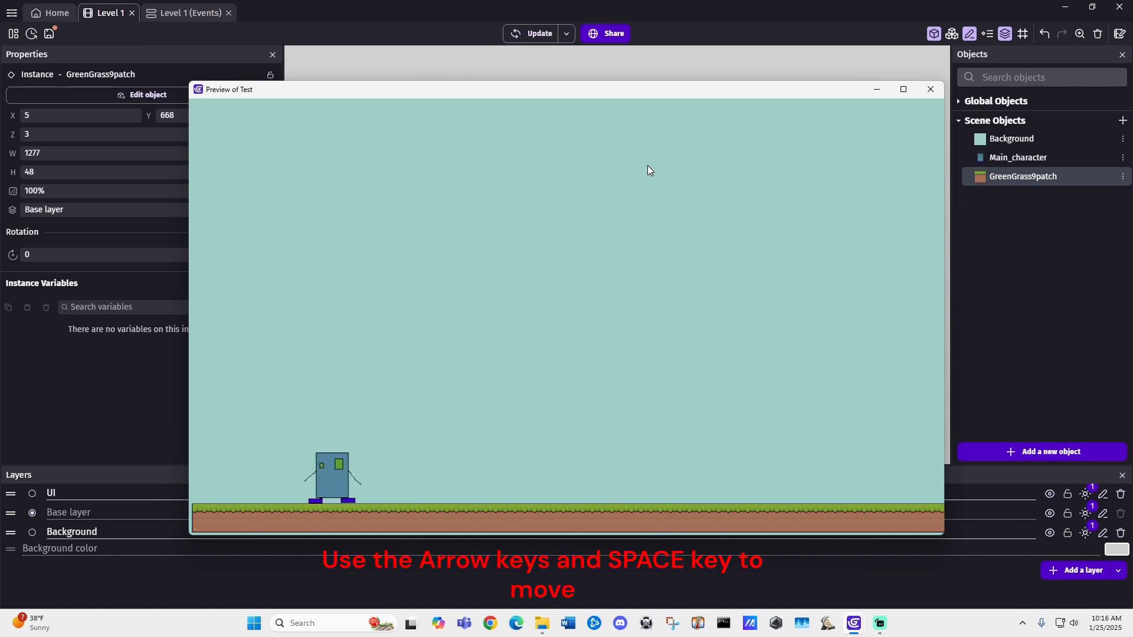
{"action": "key", "text": "Right"}
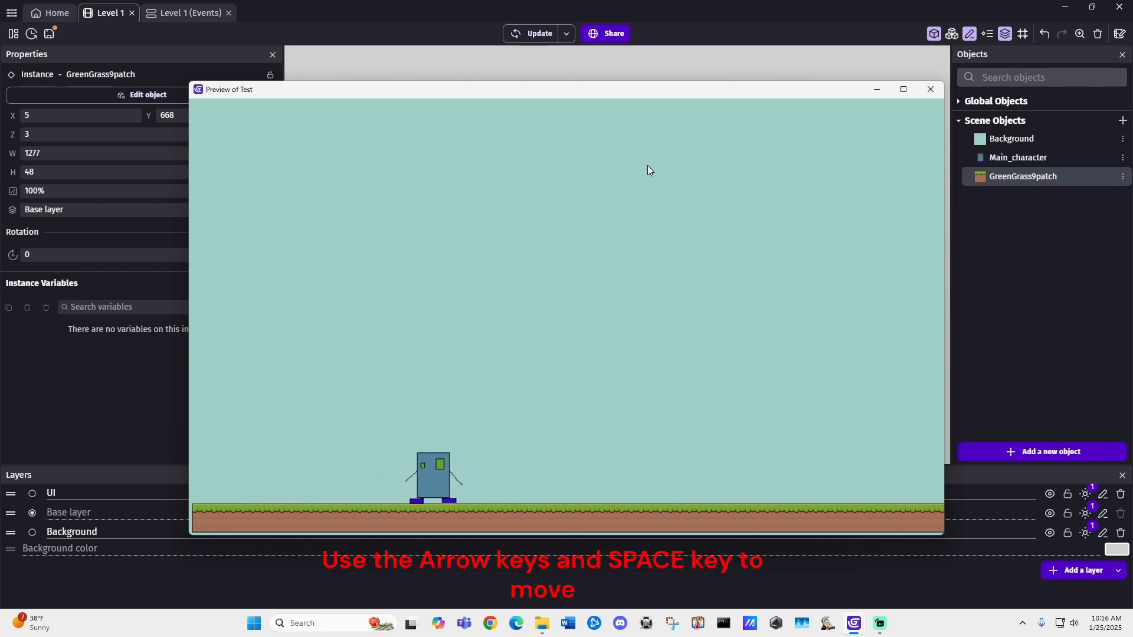
{"action": "key", "text": "Left"}
{"action": "key", "text": "space"}
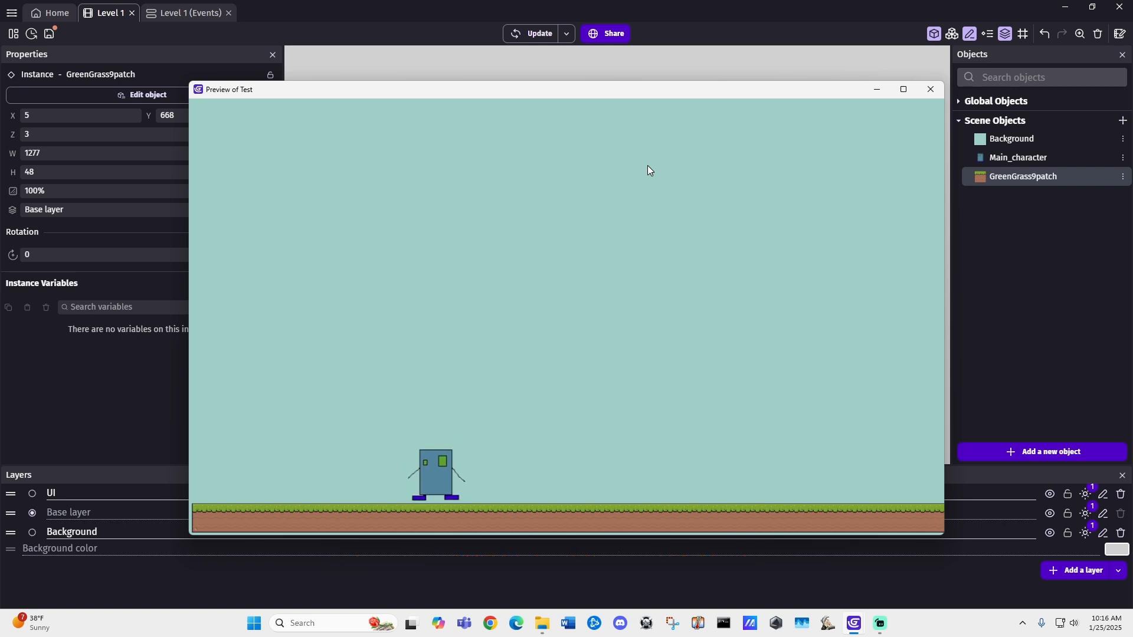
{"action": "key", "text": "space"}
{"action": "key", "text": "Right"}
{"action": "key", "text": "Right"}
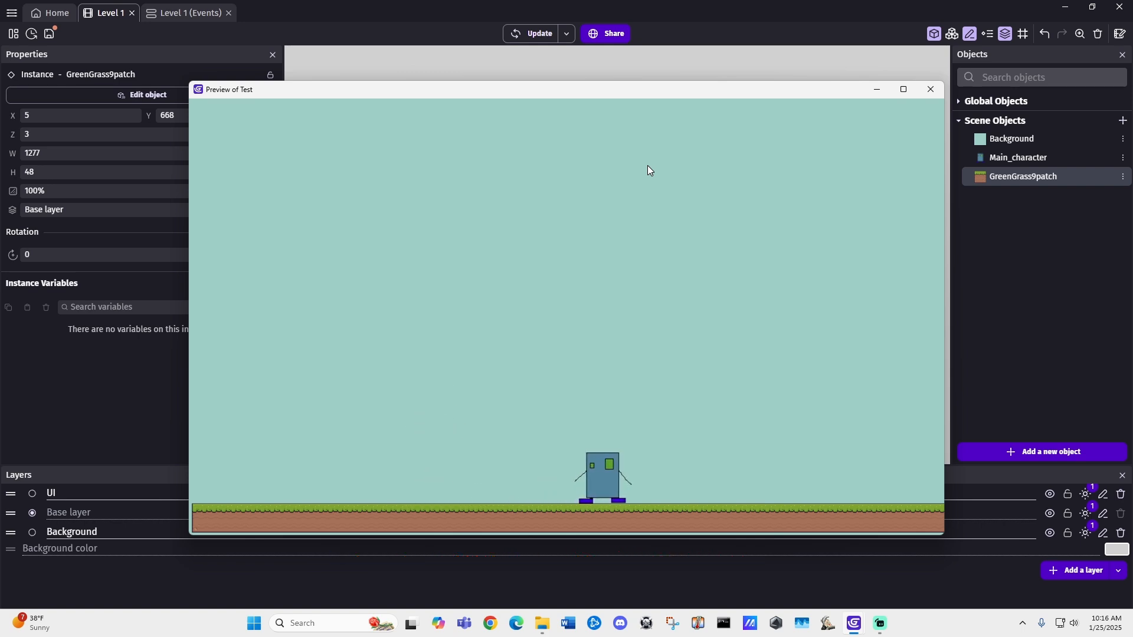
{"action": "key", "text": "Left"}
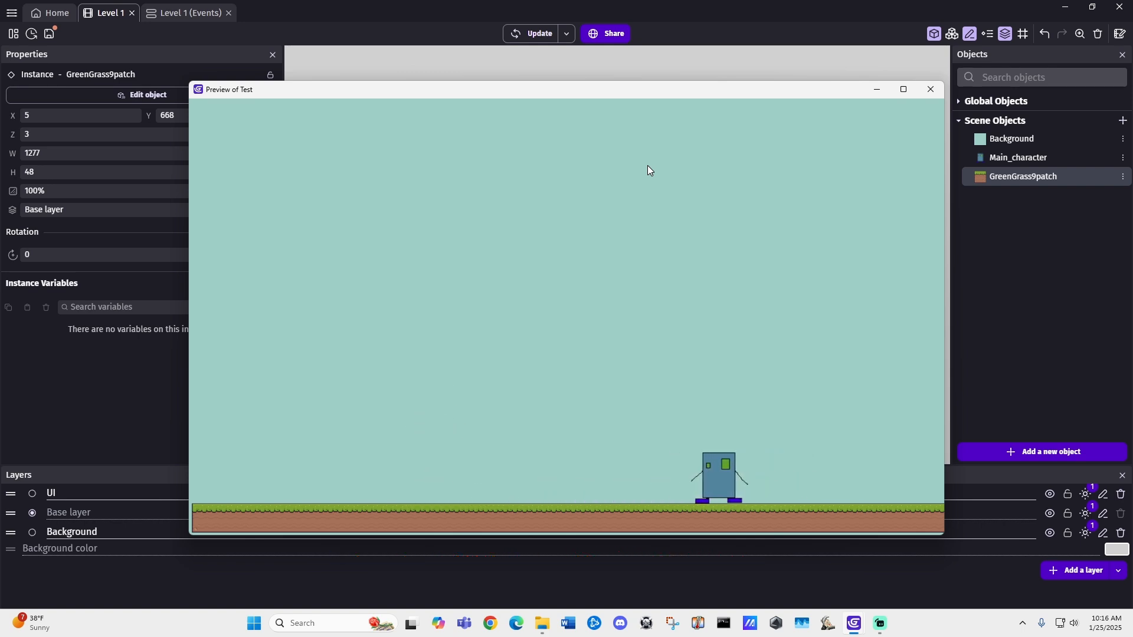
{"action": "left_click", "coordinate": [934, 89]}
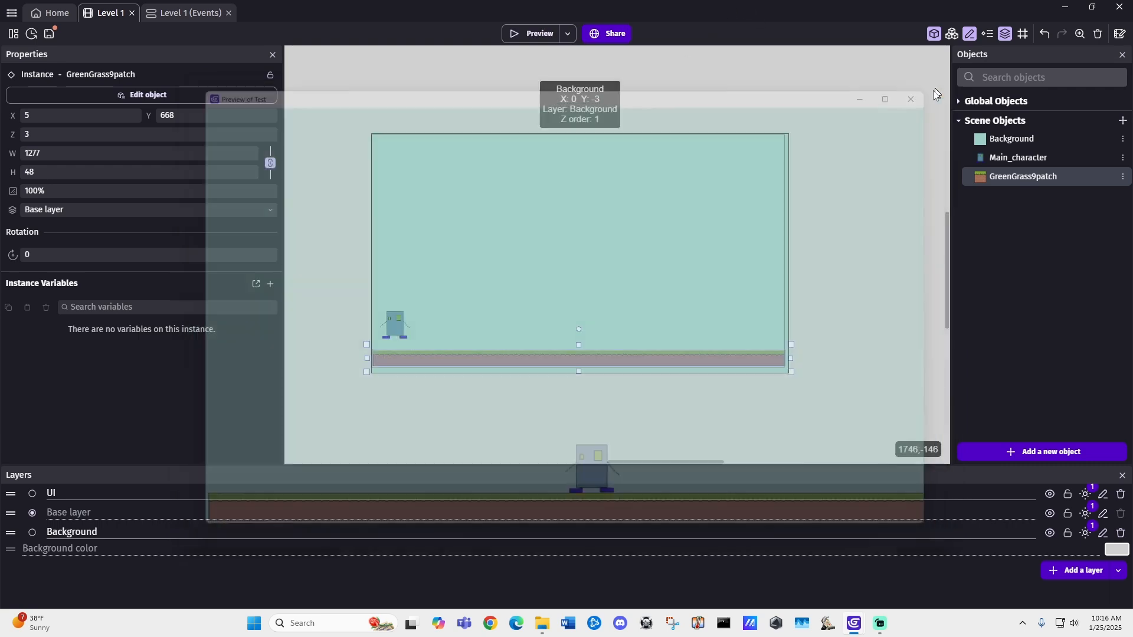
{"action": "left_click", "coordinate": [487, 386]}
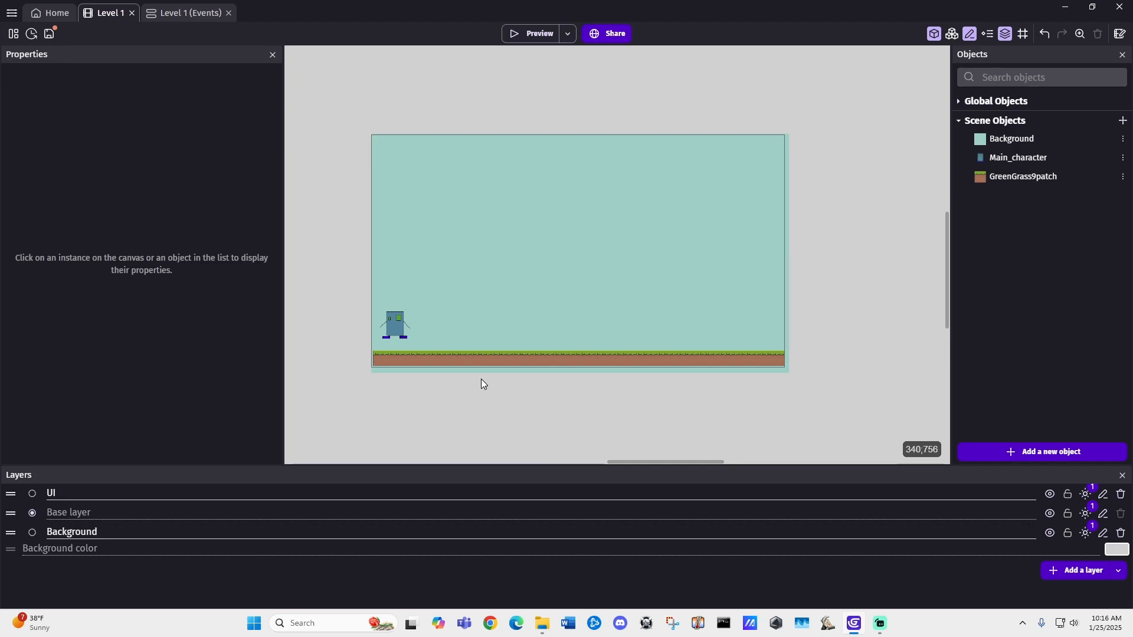